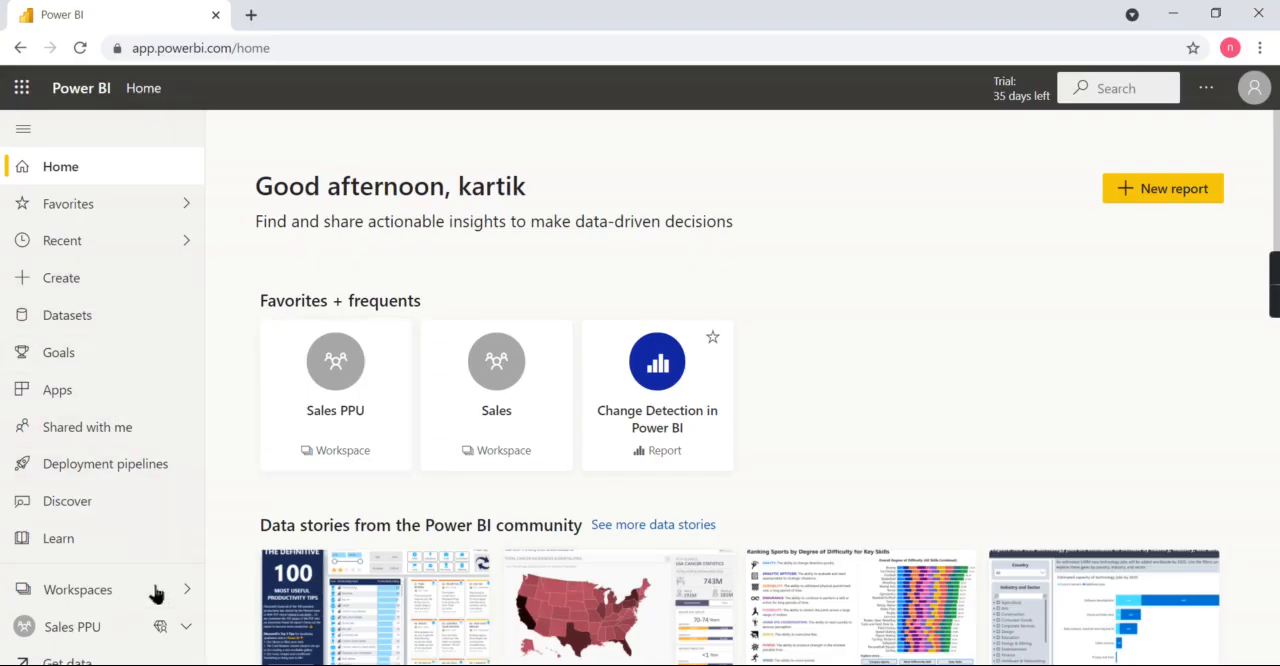
# - Open the Sales PPU workspace's datasets and dataflows, and switch to Power BI Desktop to view the V20 Incremental Refresh report
pyautogui.click(132, 598)
pyautogui.click(281, 294)
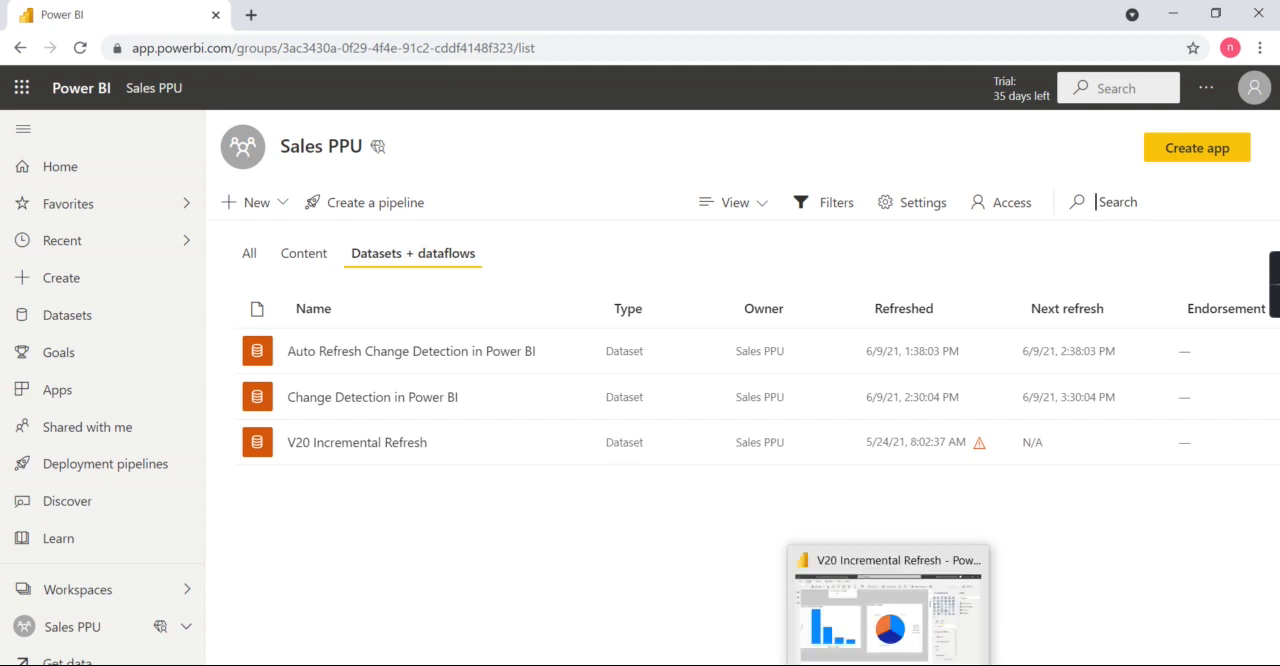
pyautogui.click(937, 594)
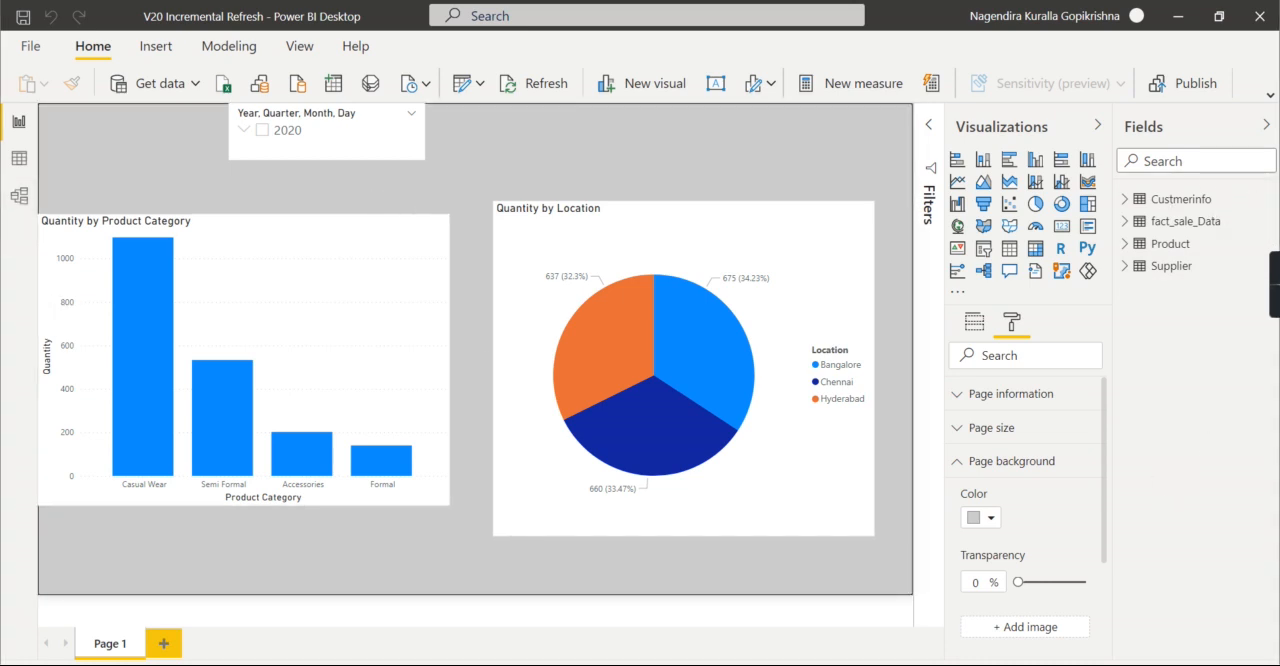
# - Switch to the Edge browser, open the Admin portal's Premium Per User settings, and set the XMLA Endpoint to Read Write
pyautogui.hotkey('alt', 'Tab')
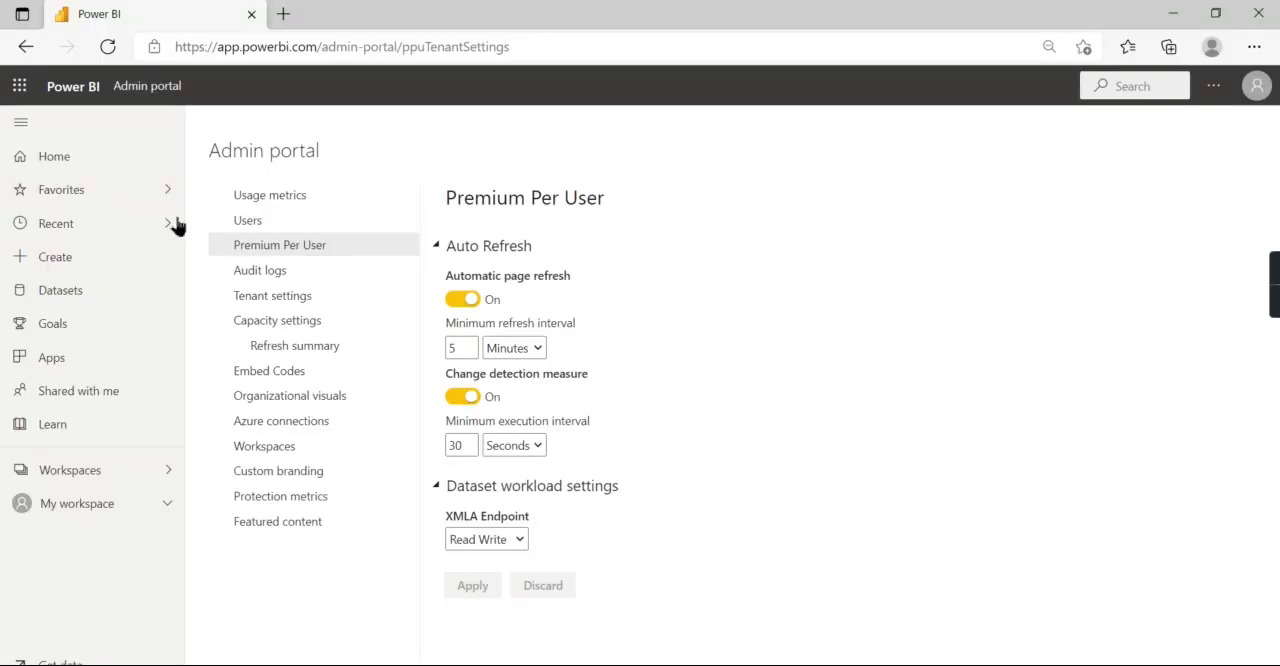
pyautogui.click(54, 158)
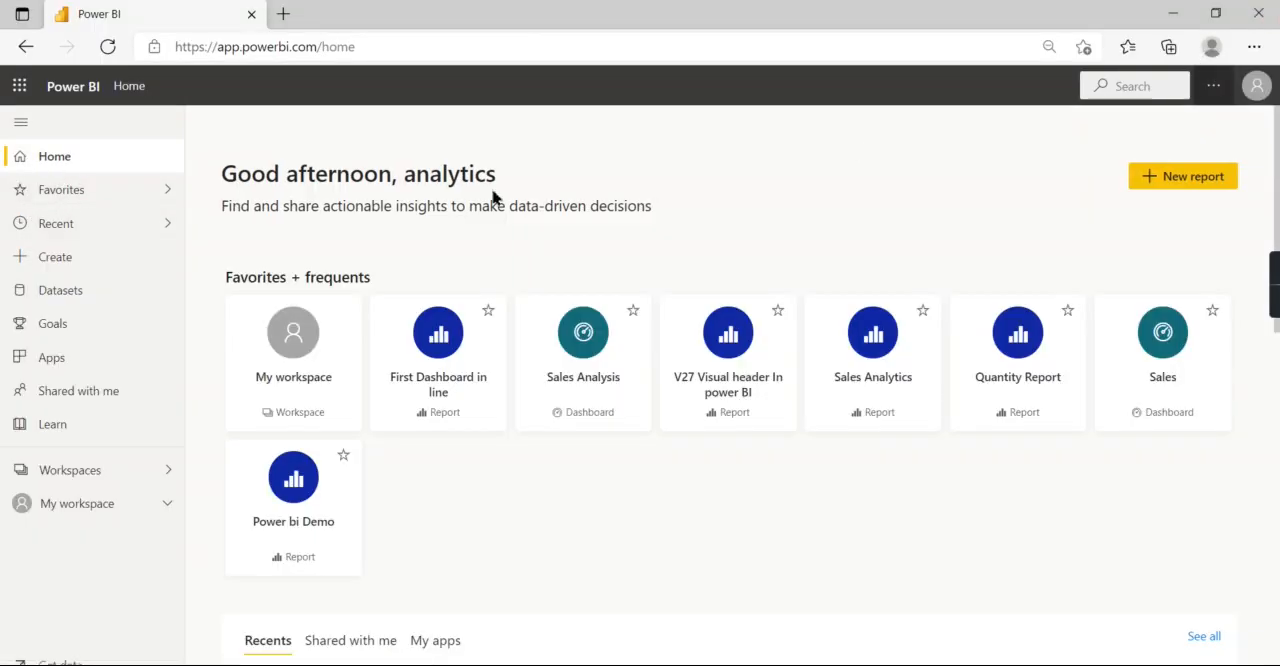
pyautogui.click(1213, 86)
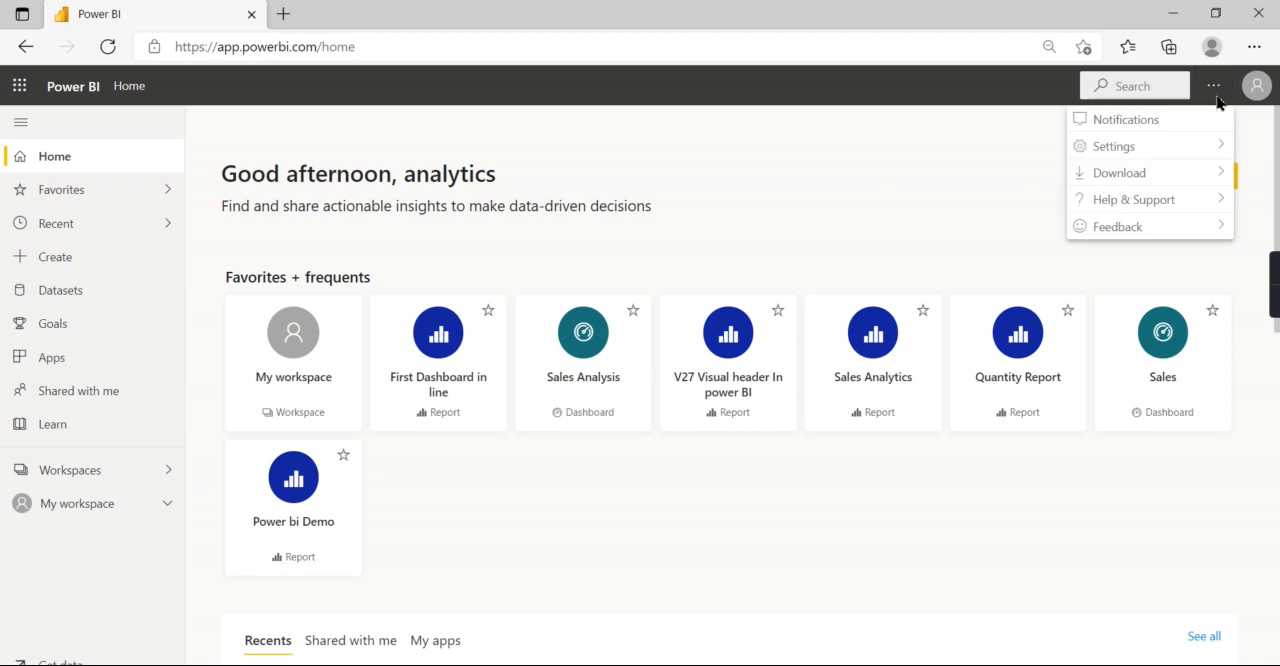
pyautogui.moveTo(1148, 155)
pyautogui.click(962, 209)
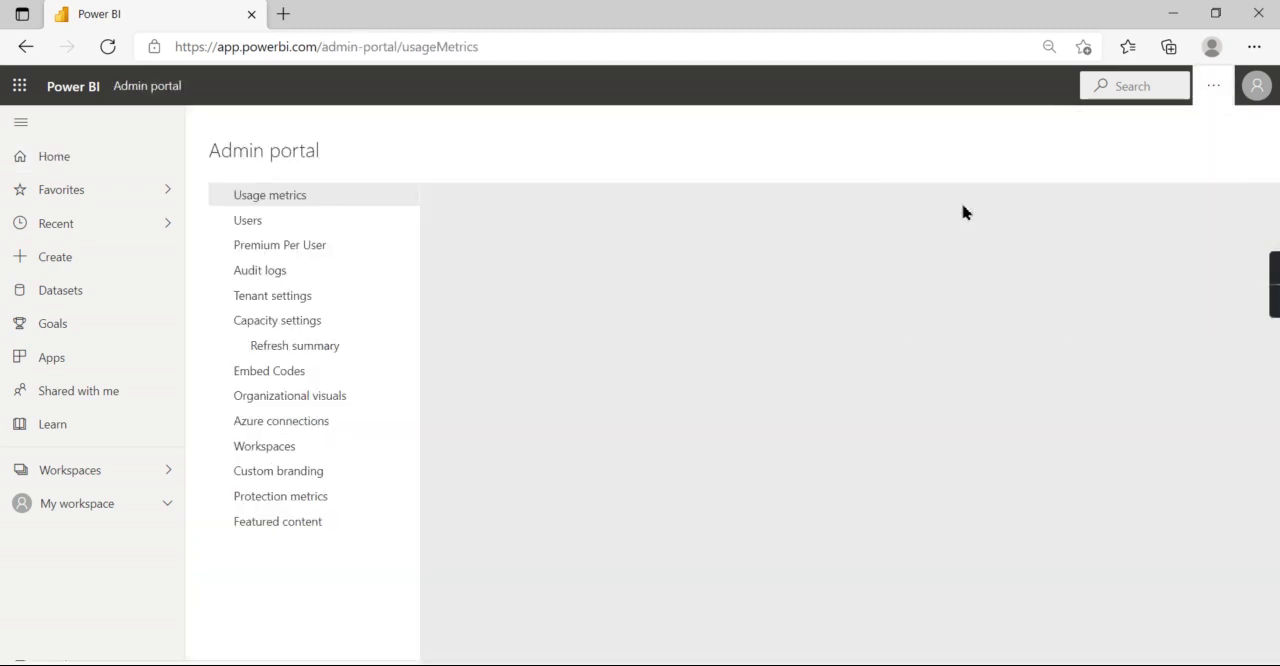
pyautogui.click(272, 248)
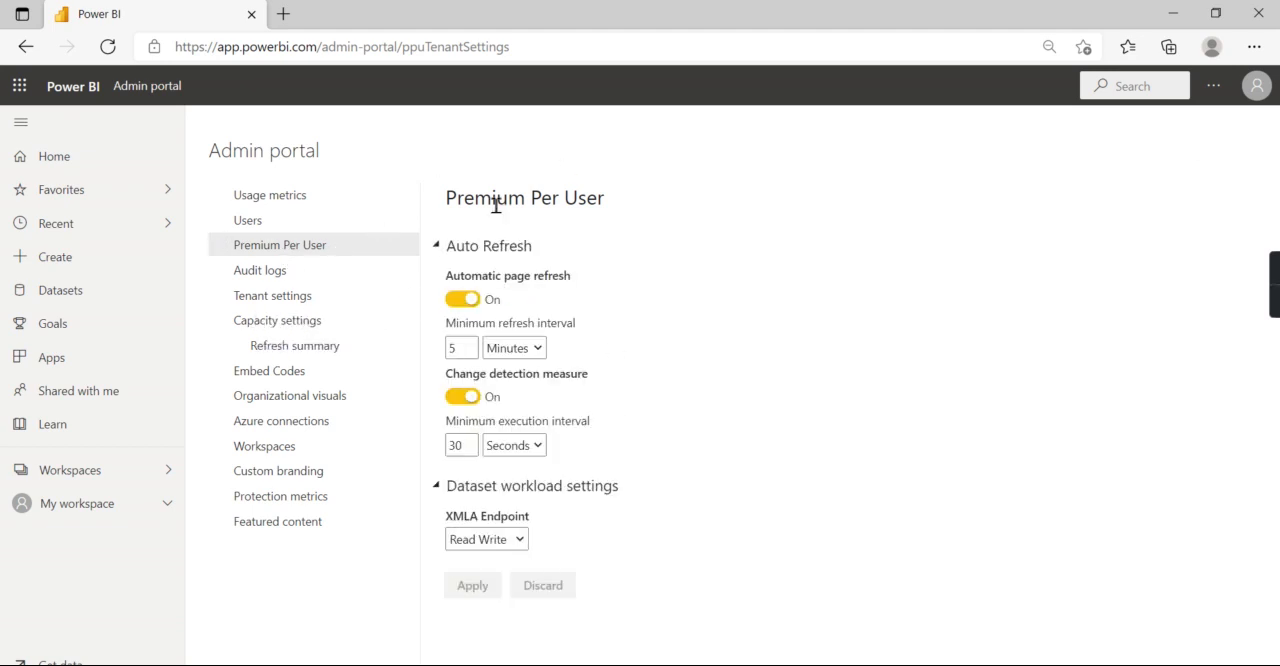
pyautogui.click(521, 544)
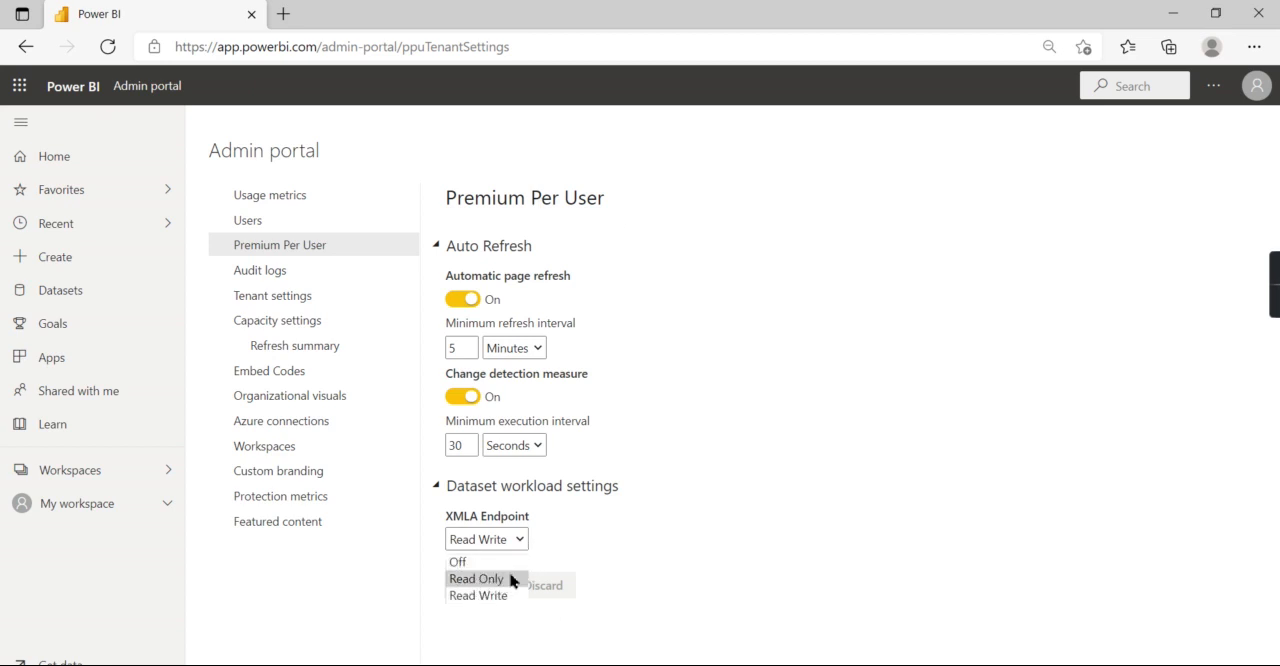
pyautogui.click(480, 597)
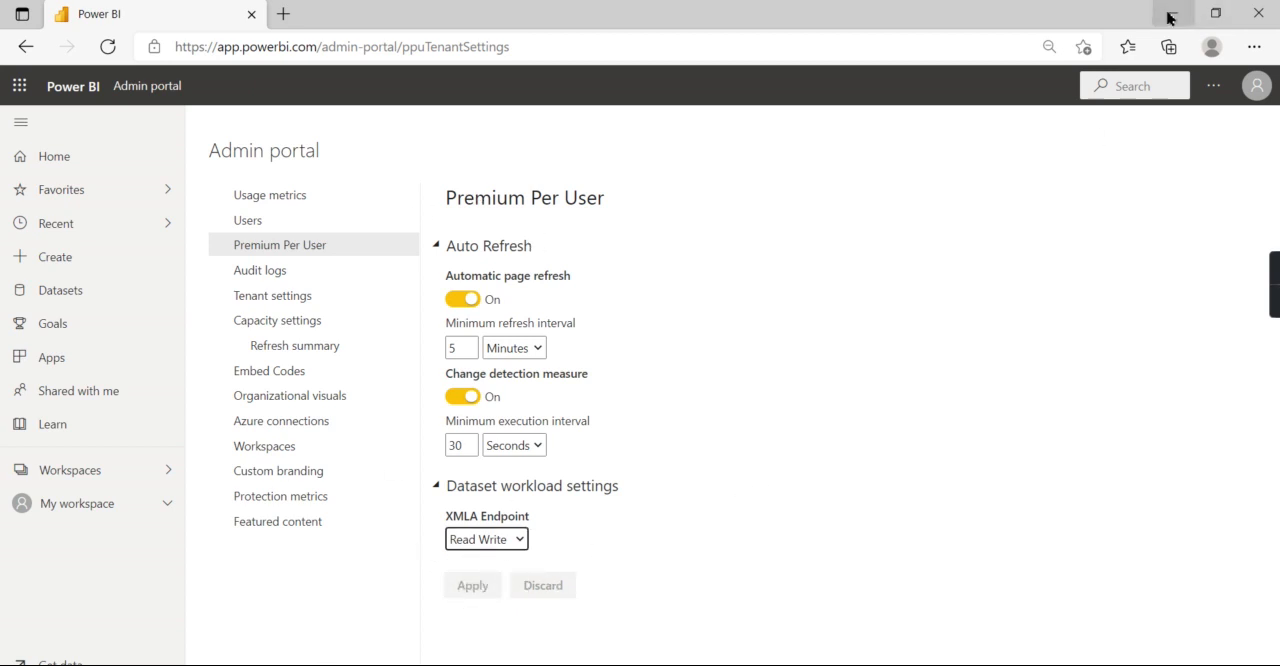
# - Return to the Sales PPU workspace in Chrome and review its list of all items and its content list
pyautogui.click(860, 510)
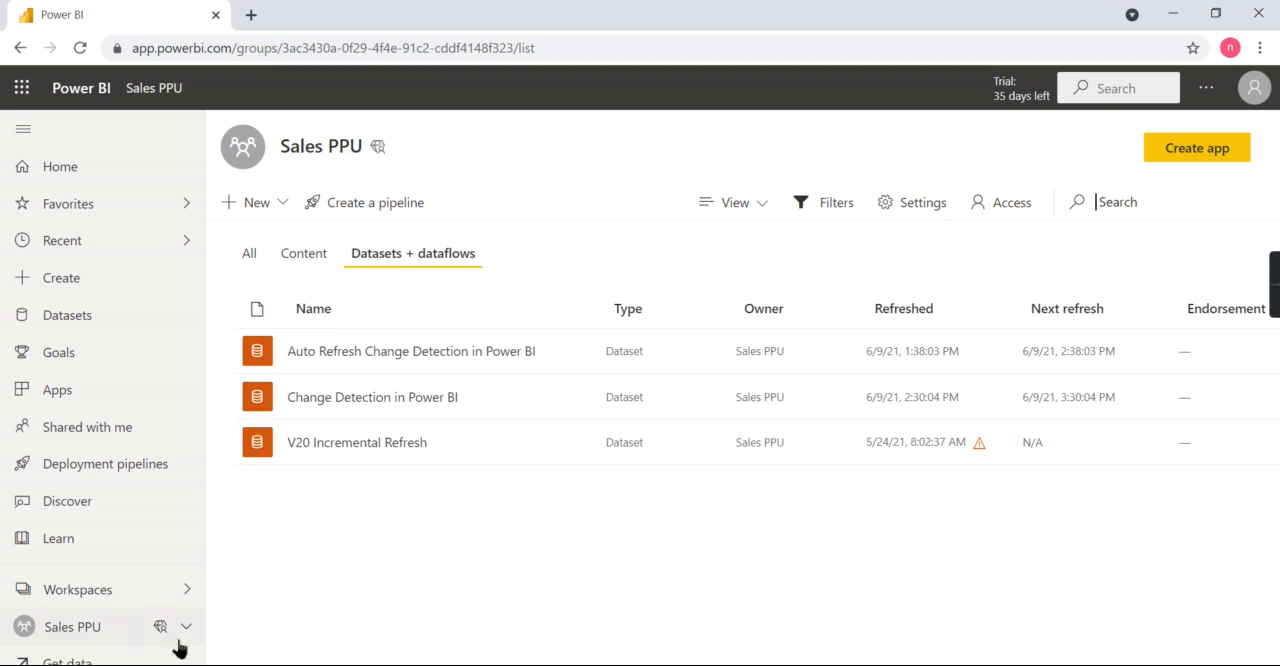
pyautogui.click(108, 592)
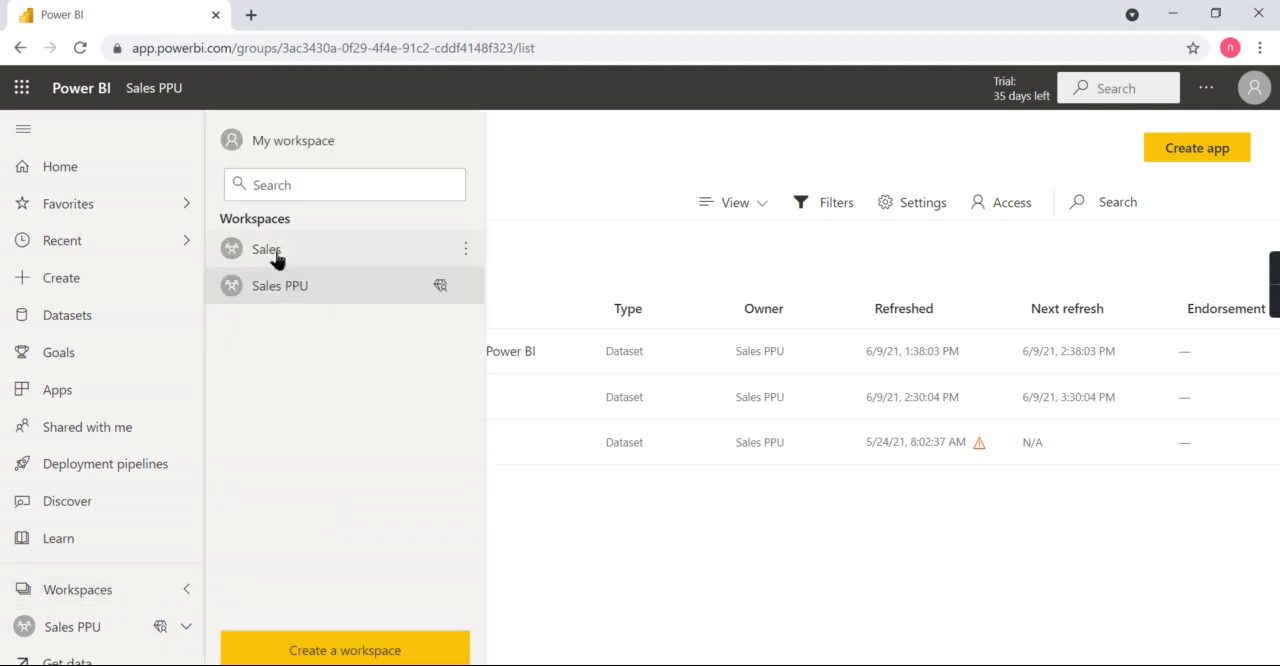
pyautogui.click(276, 285)
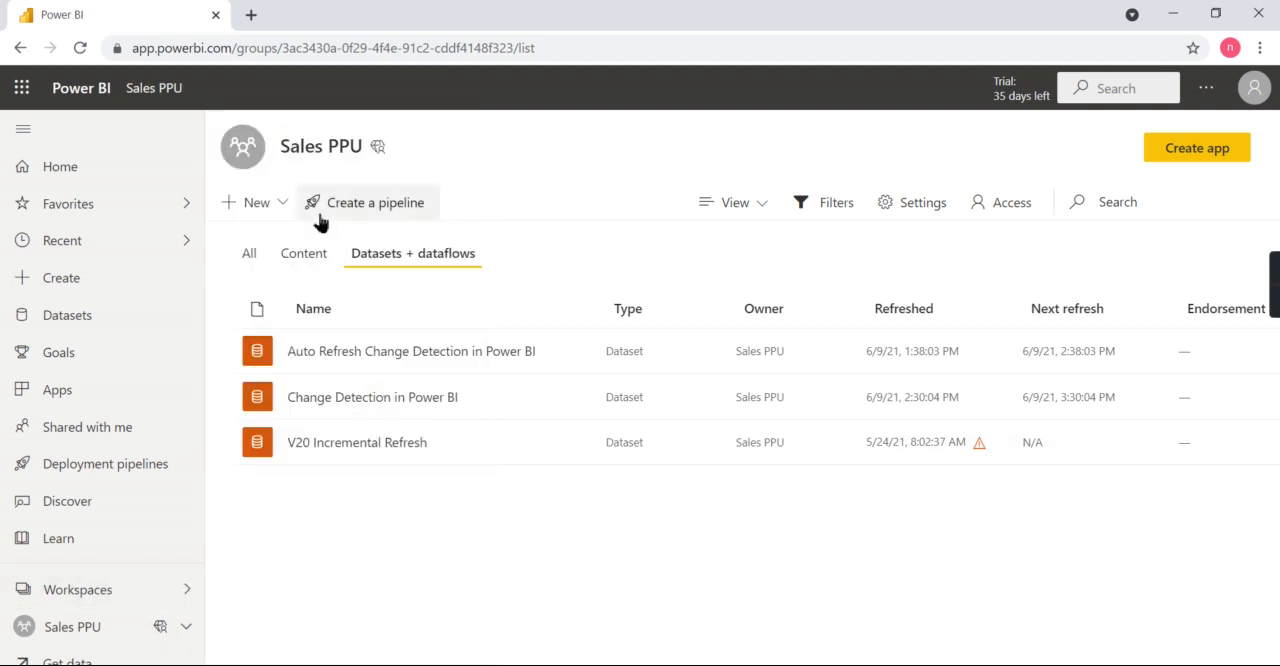
pyautogui.click(96, 590)
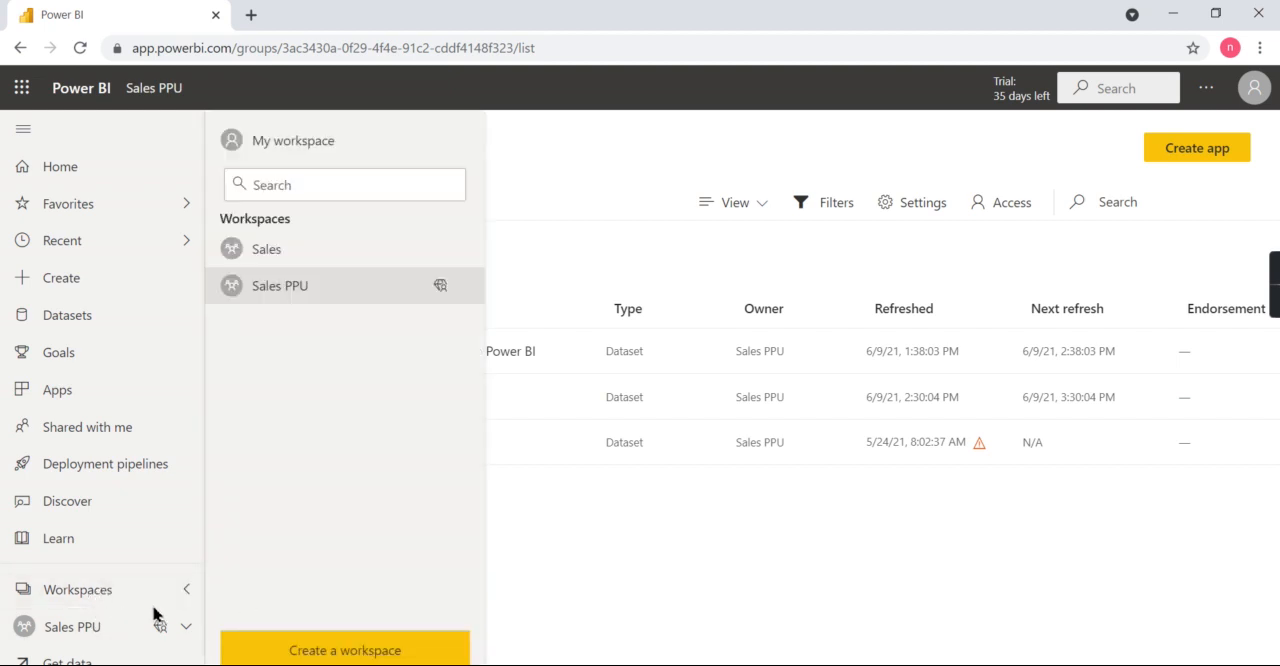
pyautogui.click(70, 628)
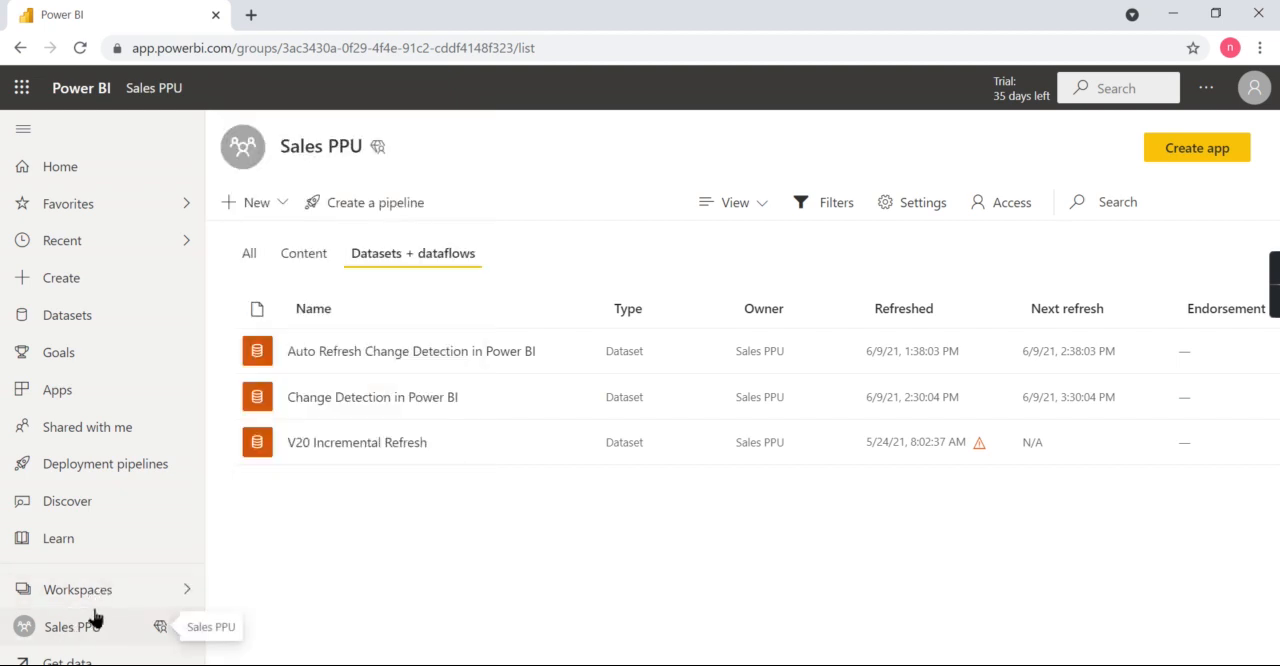
pyautogui.click(251, 254)
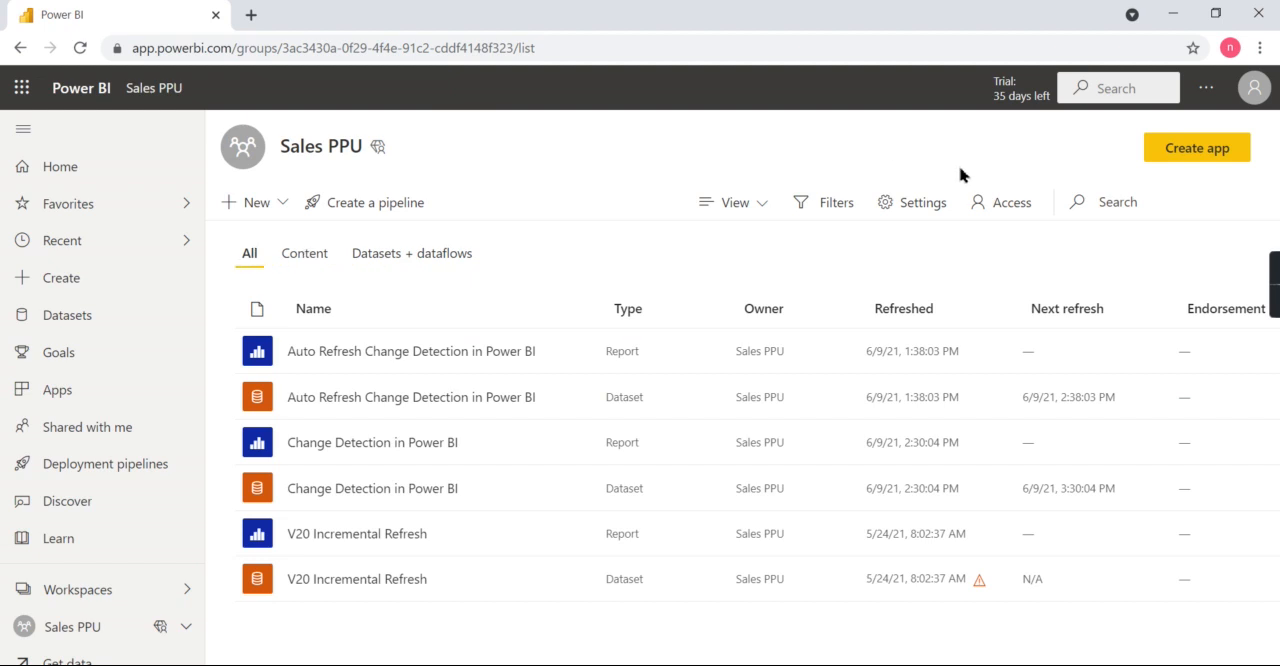
pyautogui.click(80, 591)
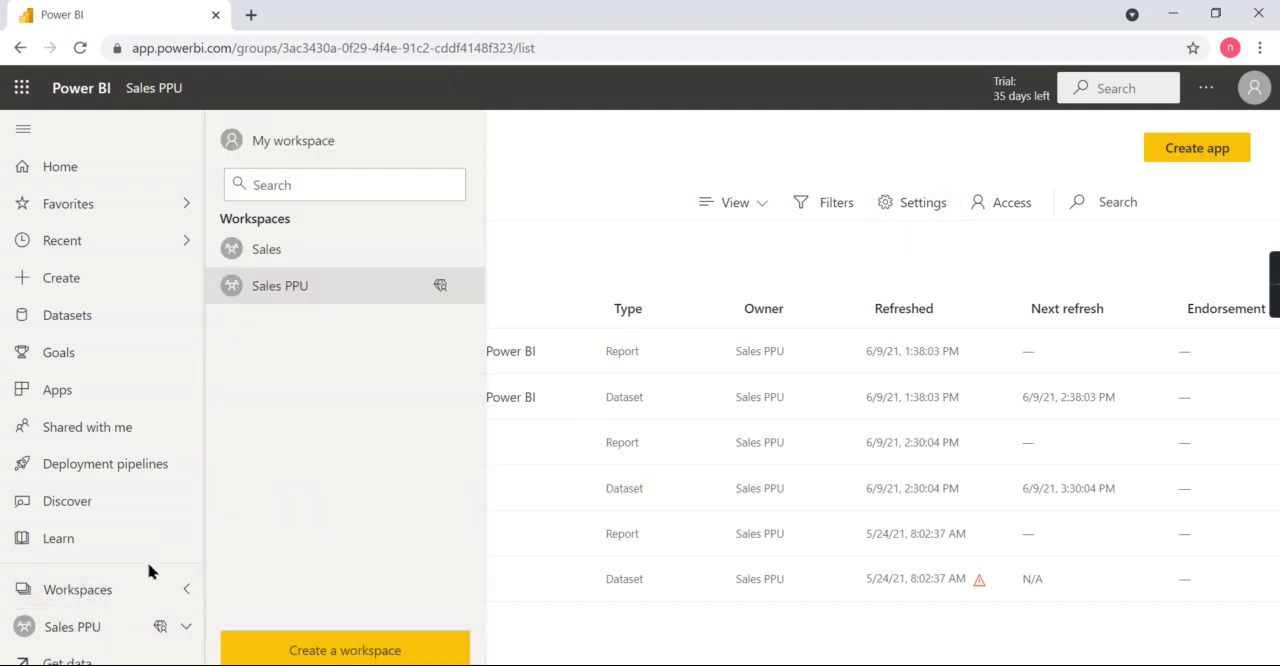
pyautogui.click(539, 246)
pyautogui.click(318, 252)
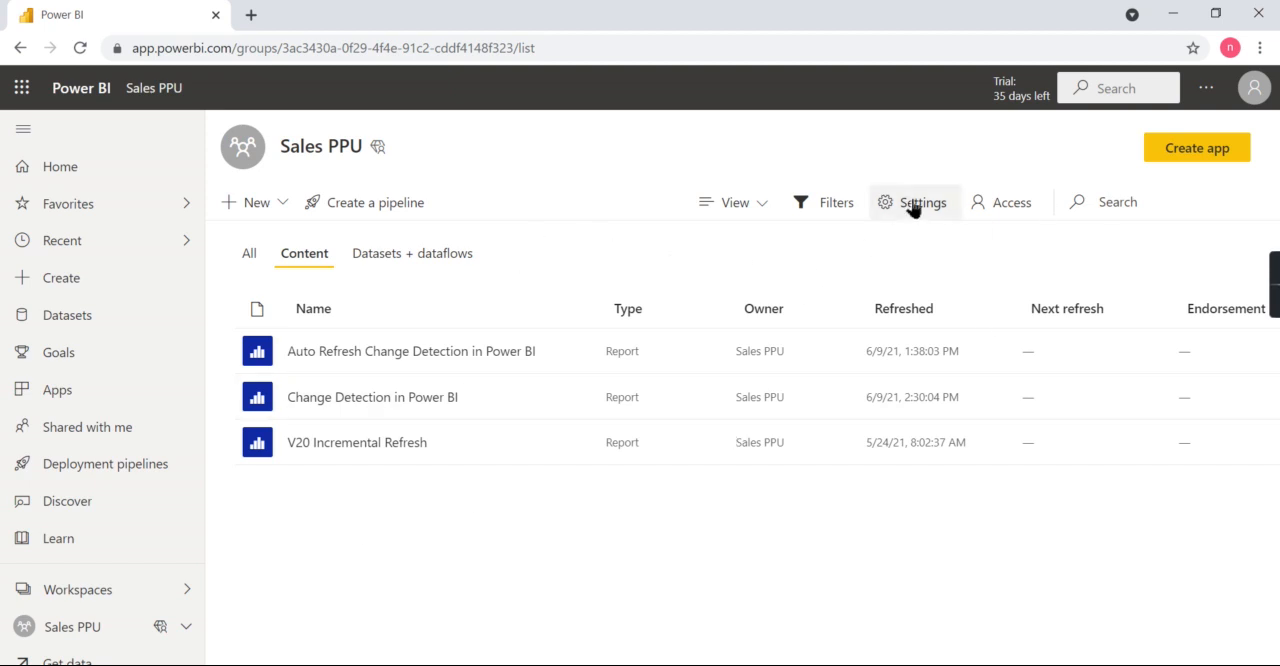
# - Open the Sales PPU workspace's Premium settings and copy its Workspace Connection address
pyautogui.click(88, 602)
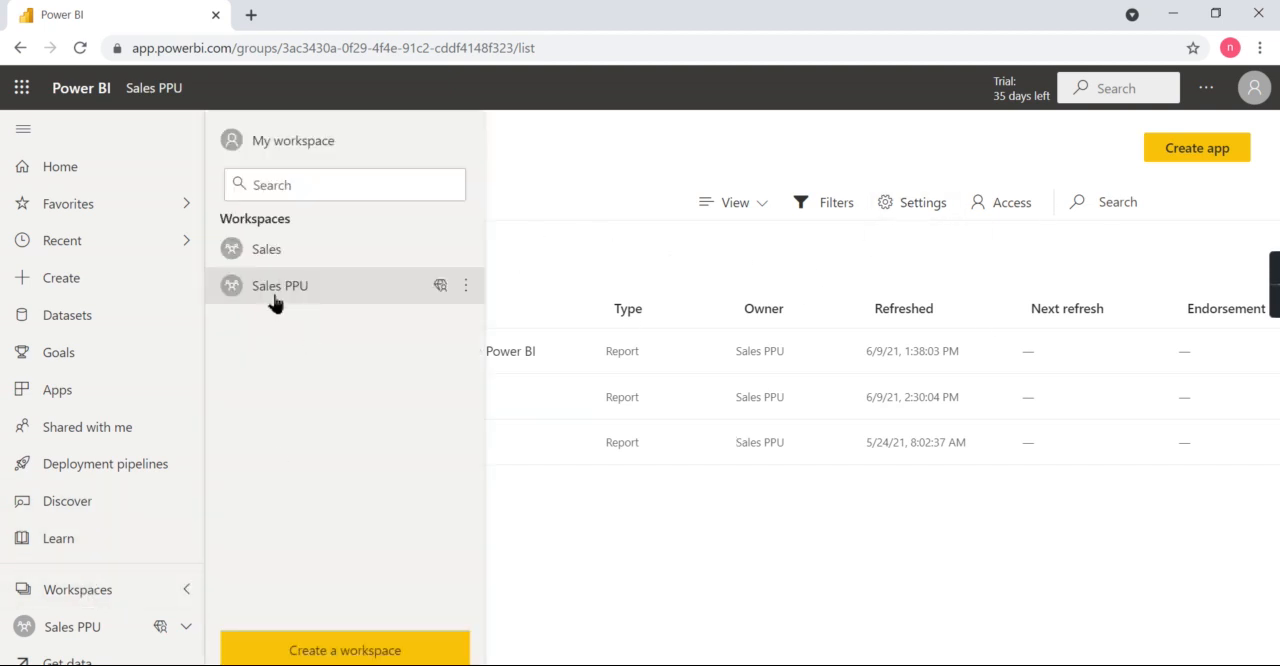
pyautogui.click(275, 298)
pyautogui.click(902, 212)
pyautogui.scroll(-1, 977, 457)
pyautogui.click(933, 218)
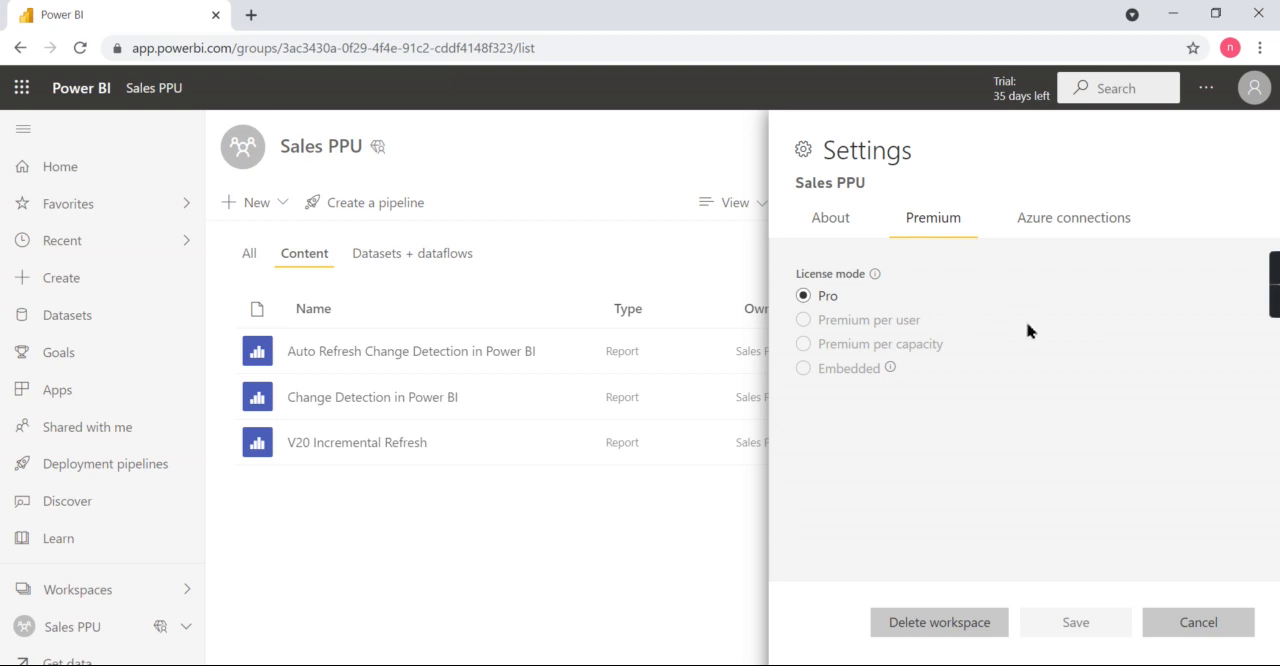
pyautogui.scroll(-1, 970, 411)
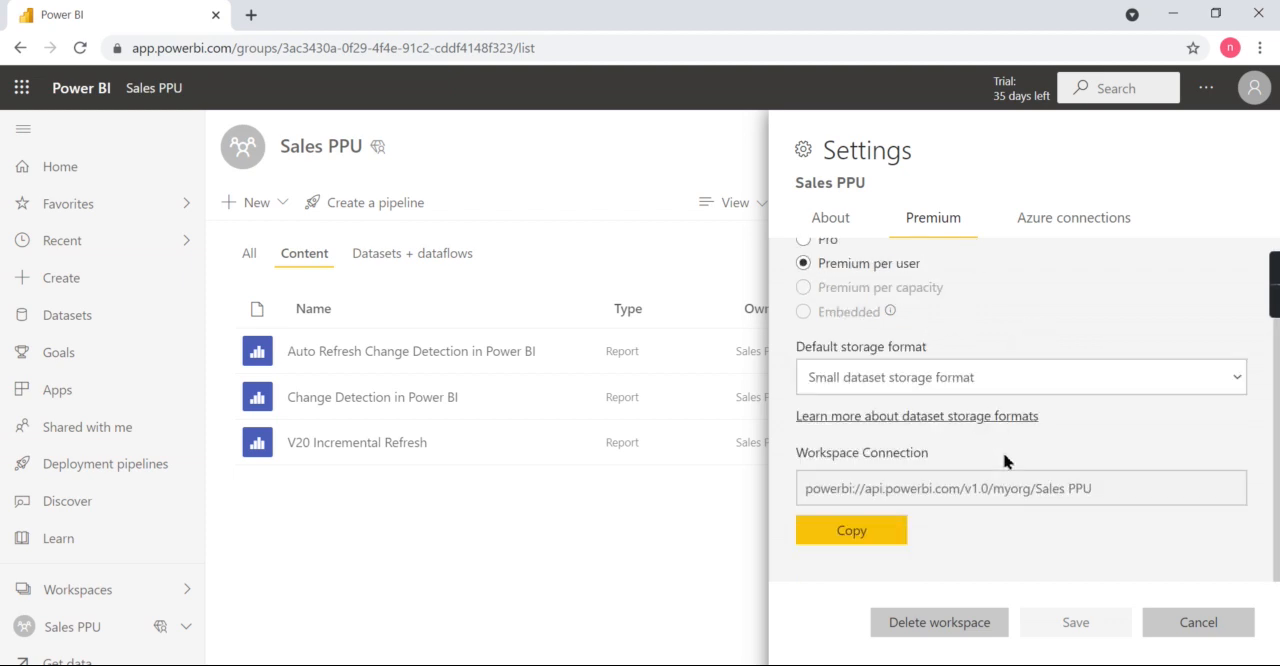
pyautogui.click(850, 533)
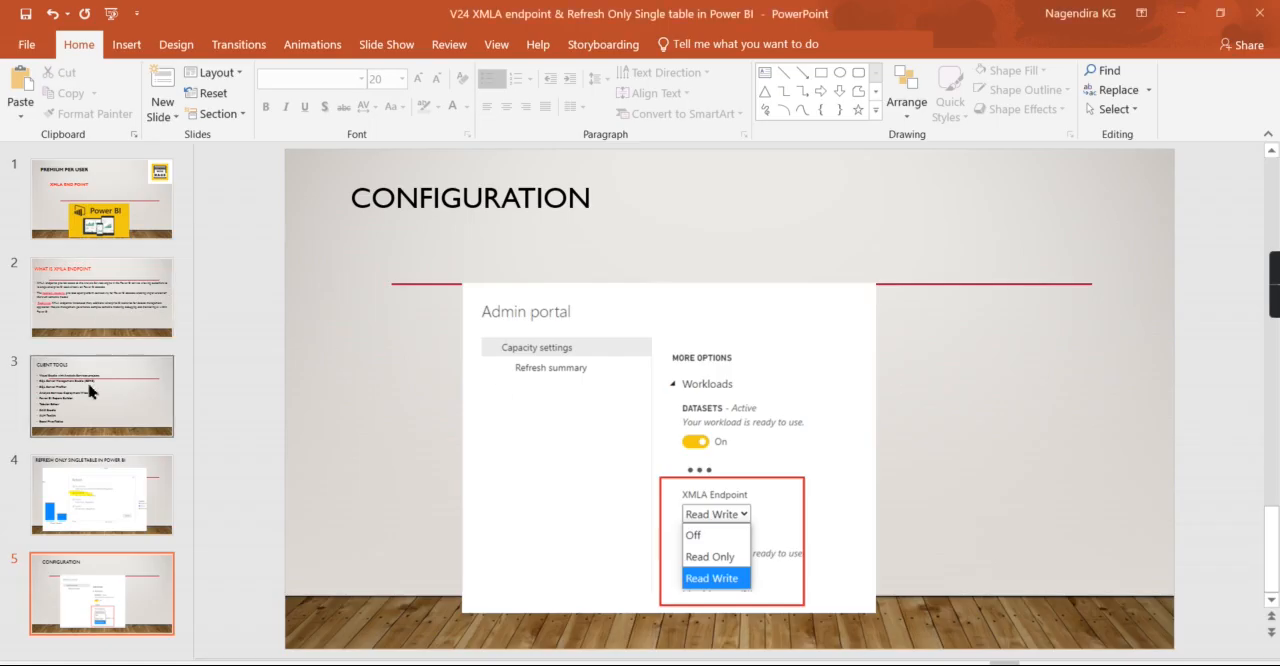
# - Switch to SQL Server Management Studio, connect to Analysis Services at powerbi://api.powerbi.com/v1.0/myorg/Sales PPU, and expand Databases
pyautogui.click(88, 382)
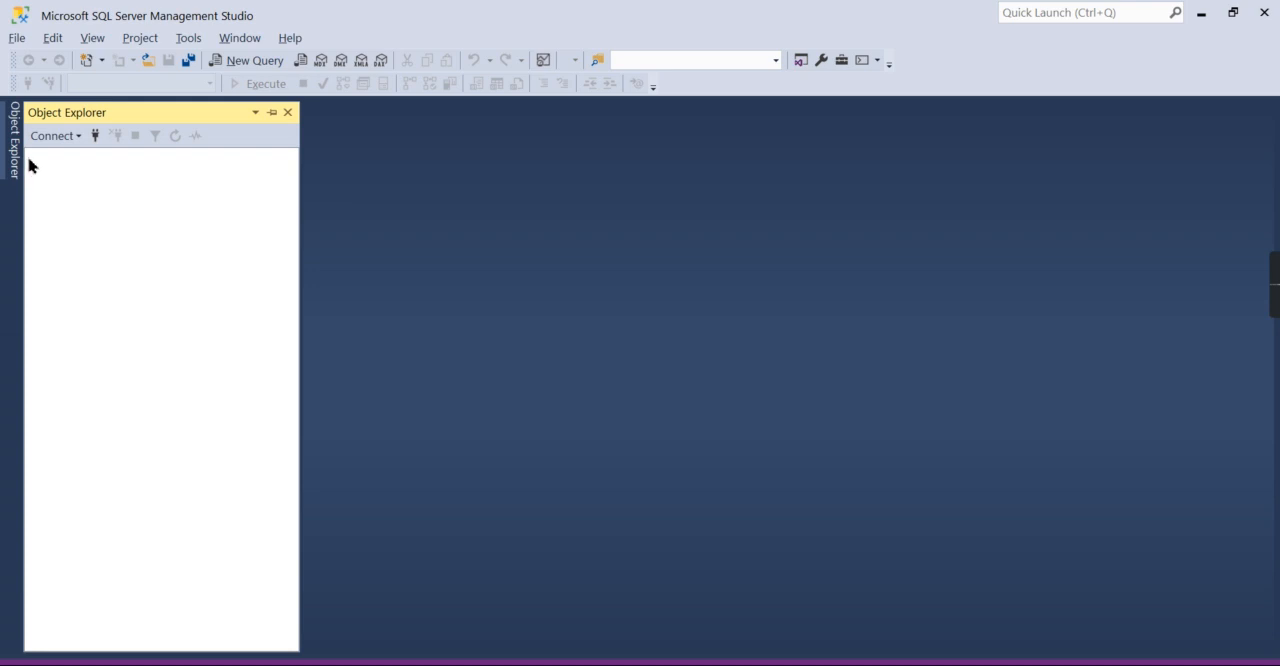
pyautogui.click(52, 139)
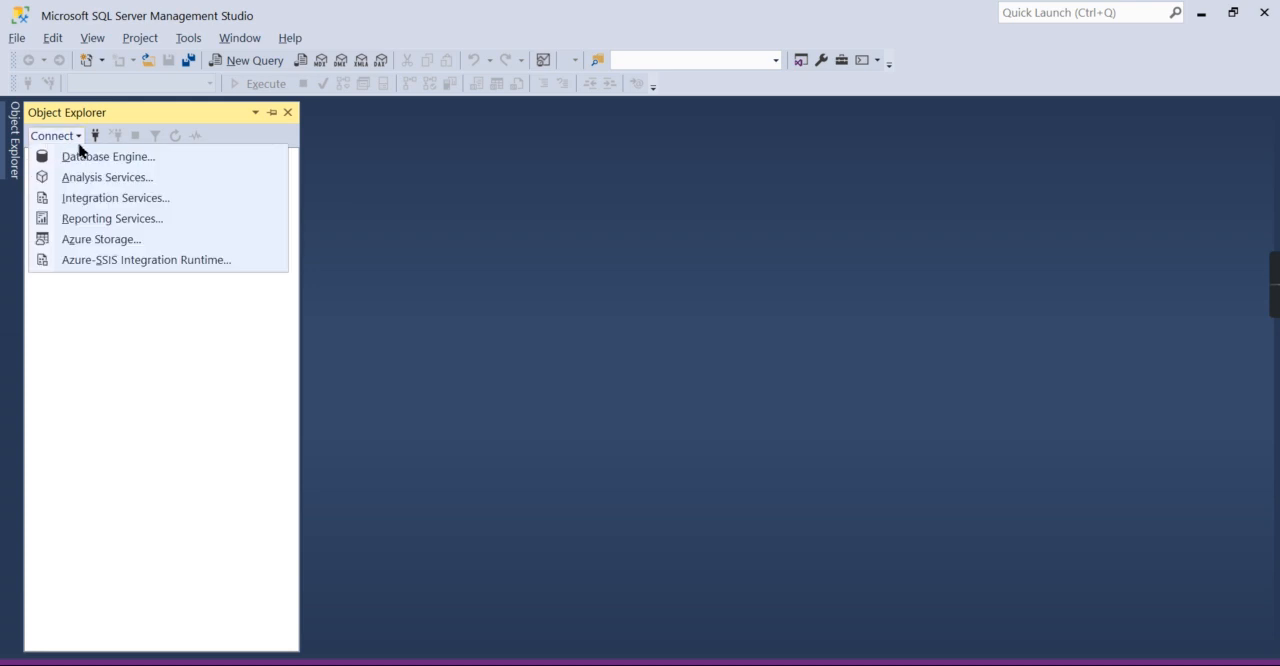
pyautogui.click(97, 178)
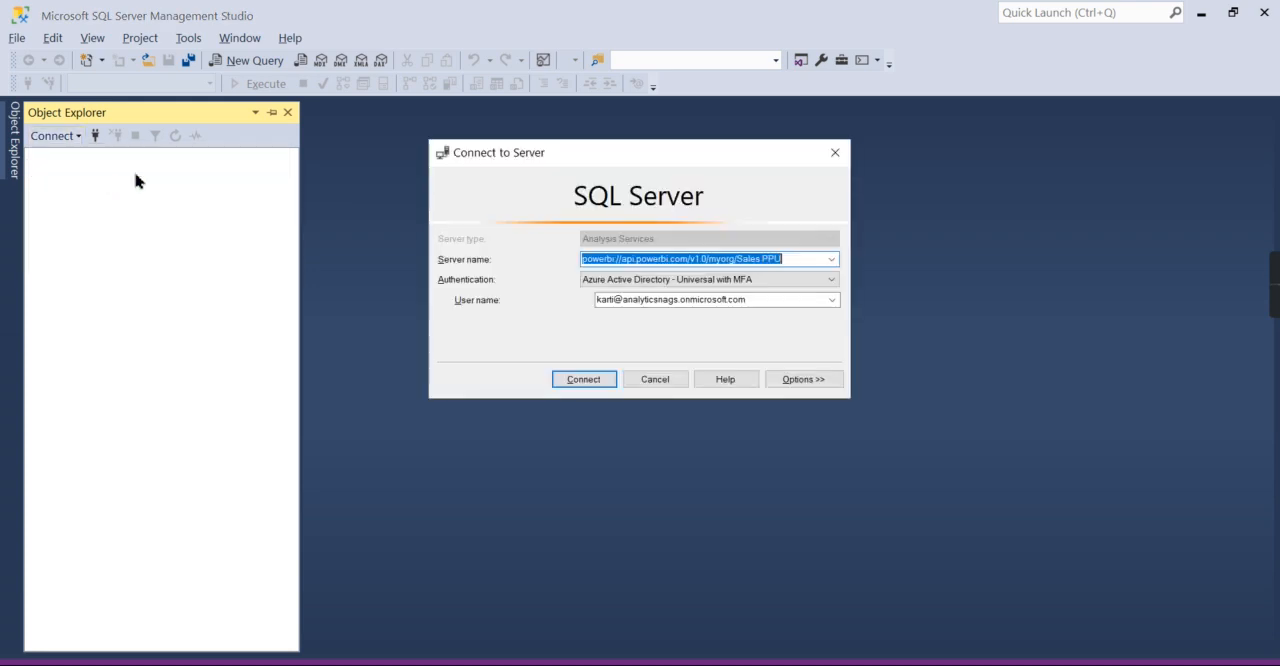
pyautogui.click(800, 264)
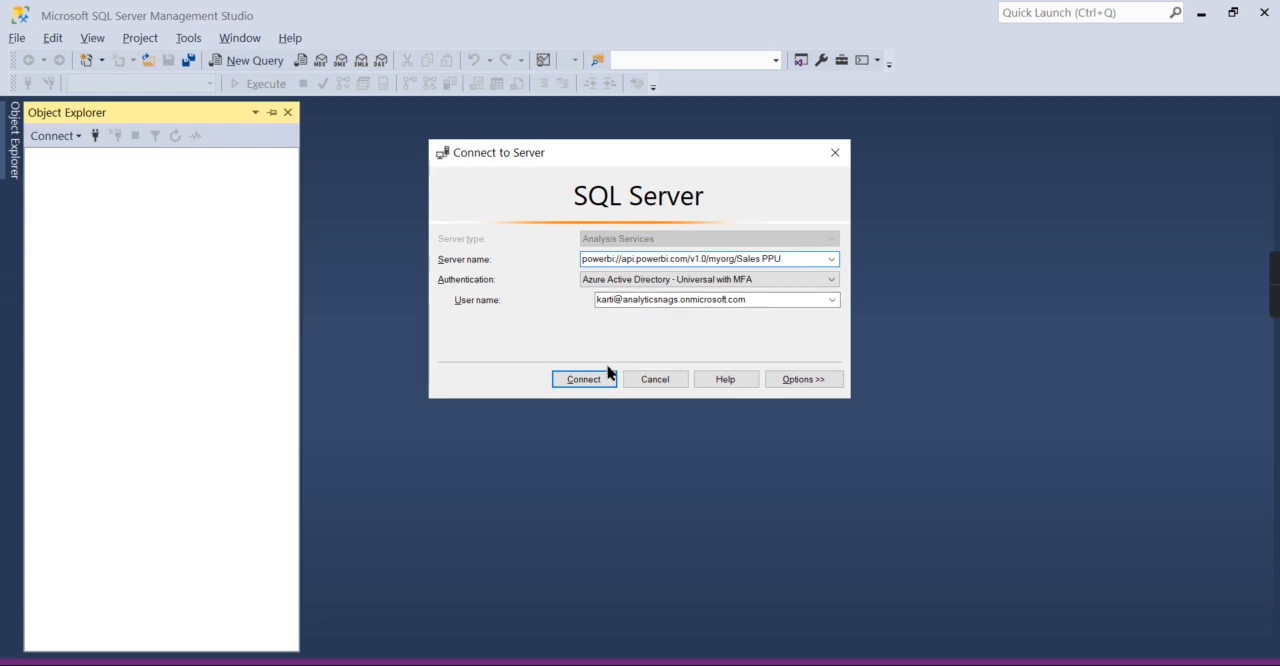
pyautogui.click(580, 380)
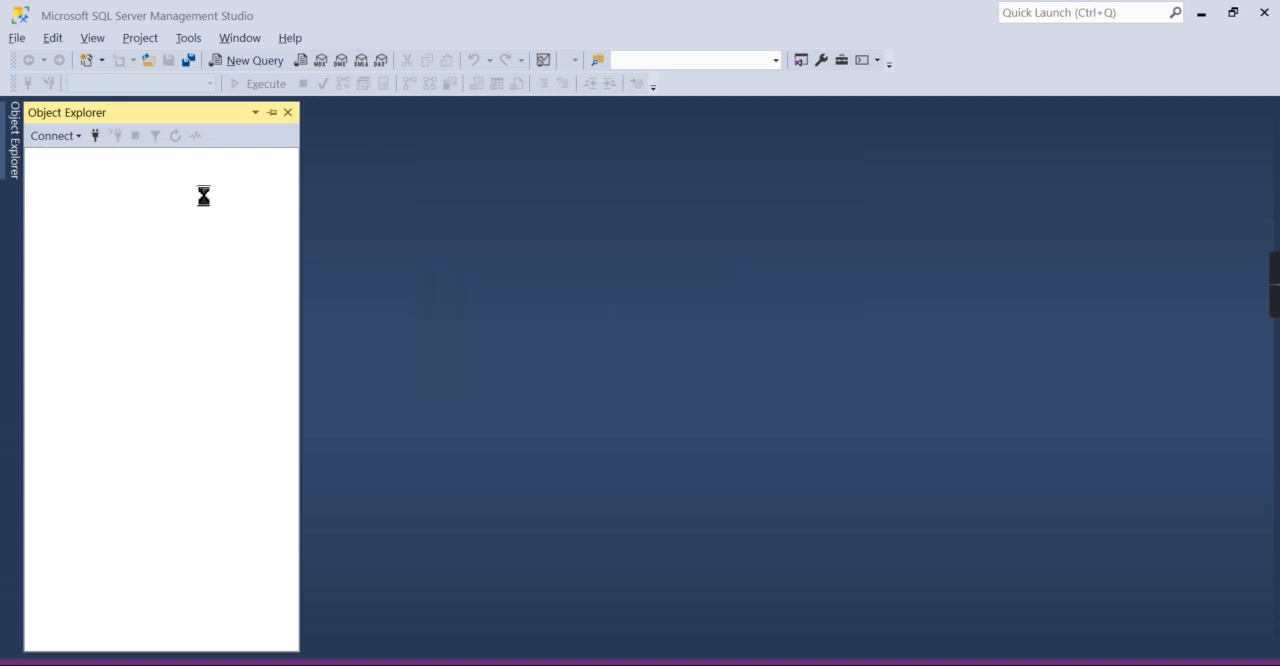
pyautogui.click(47, 176)
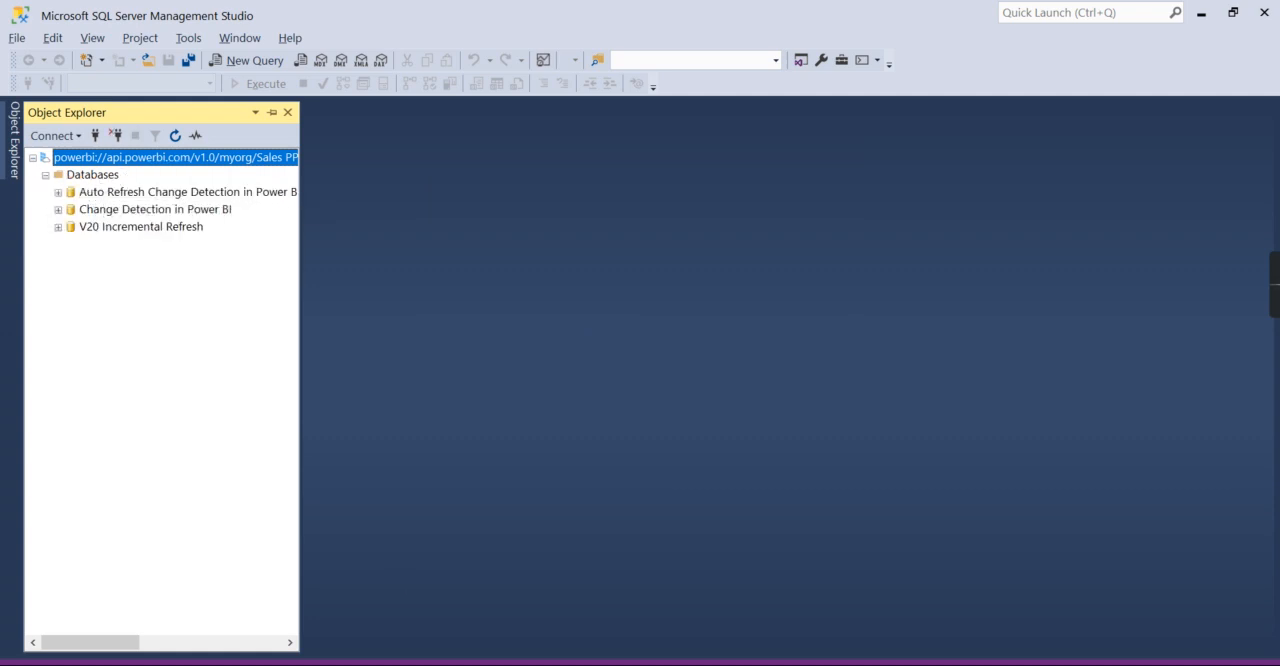
# - Switch to Power BI in Chrome, close the workspace settings, and examine the Sales PPU datasets to compare with the server's databases
pyautogui.hotkey('alt', 'Tab')
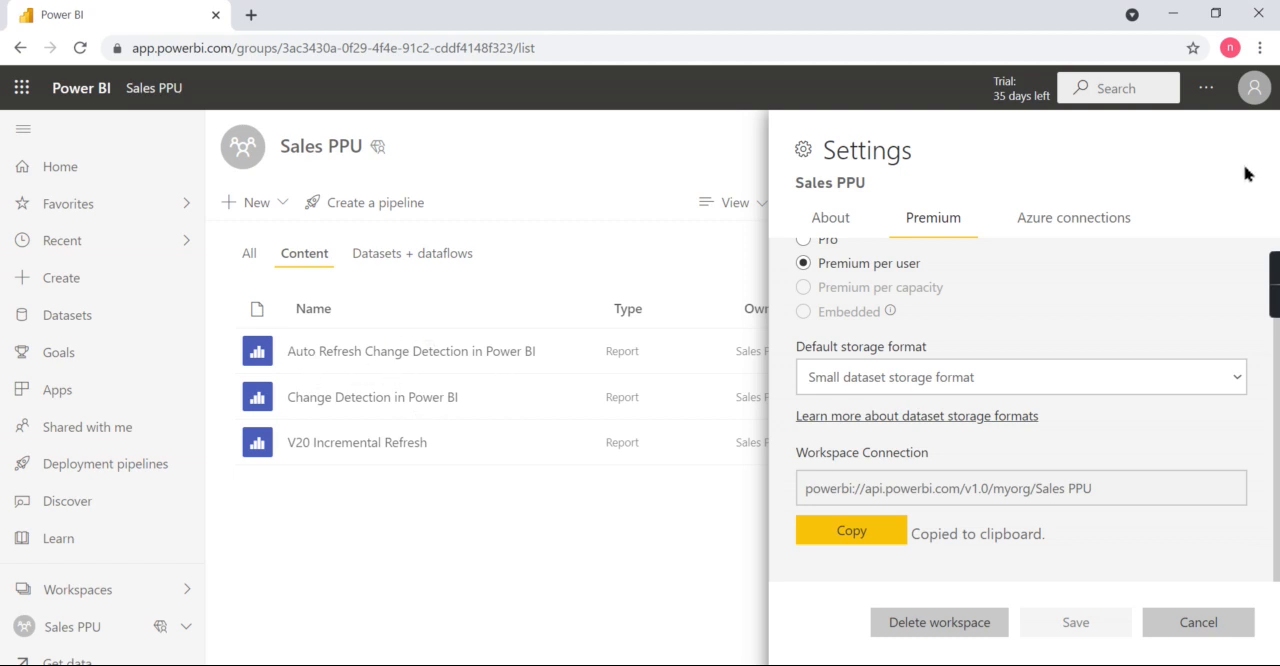
pyautogui.click(573, 584)
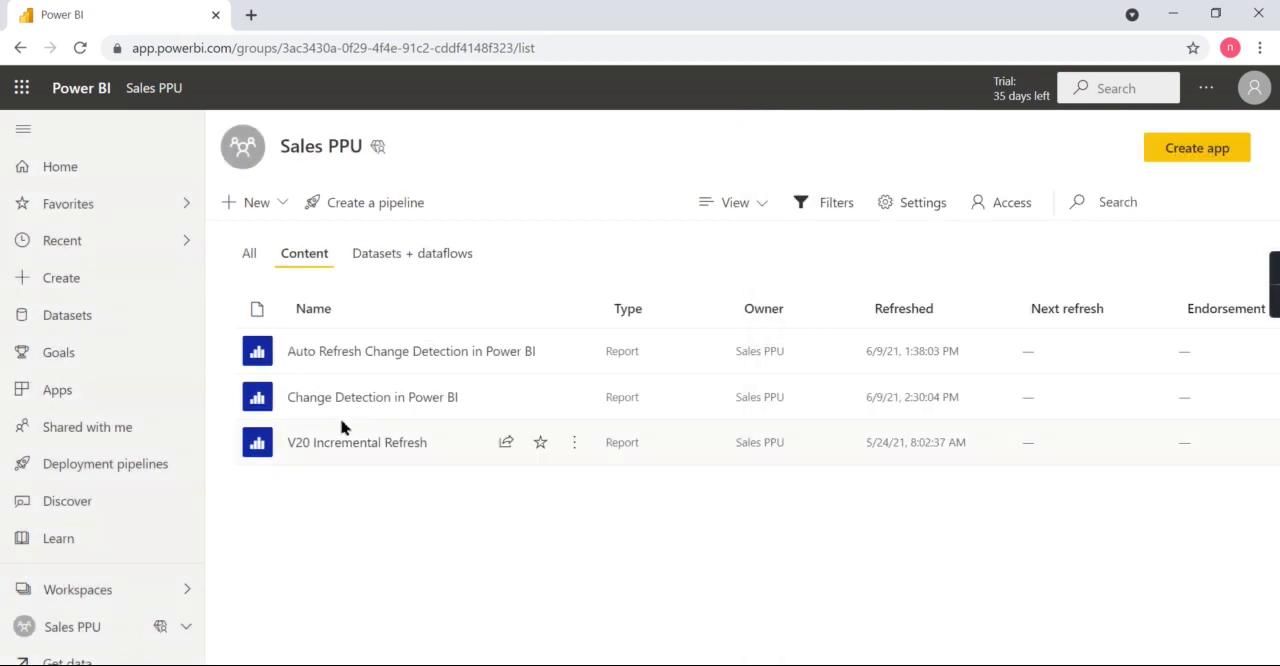
pyautogui.click(386, 256)
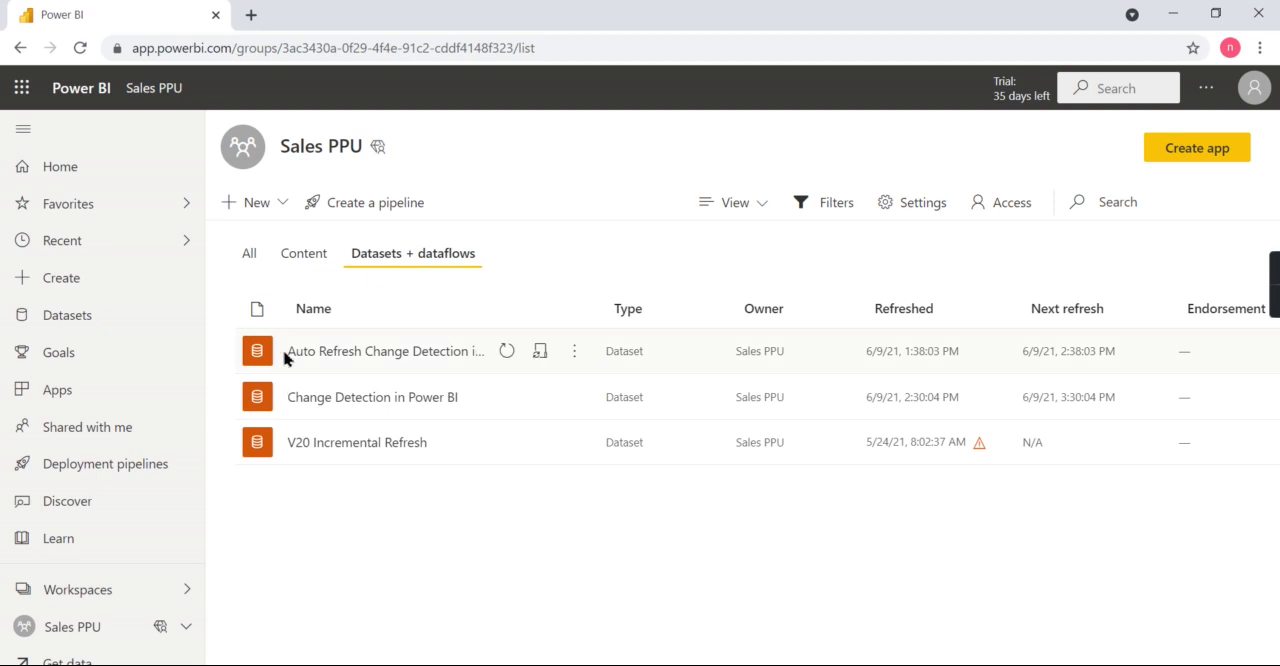
# - Return to SQL Server Management Studio, expand the V20 Incremental Refresh database's tables, and widen the Object Explorer to show their names
pyautogui.click(615, 664)
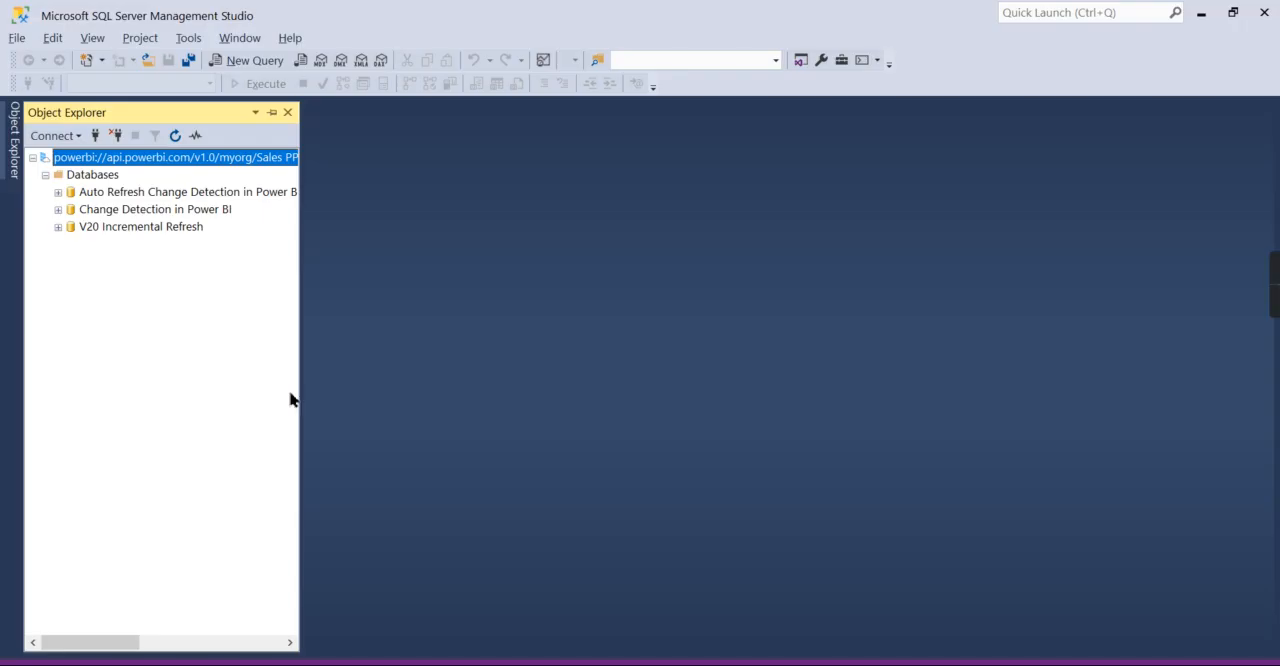
pyautogui.click(58, 227)
pyautogui.click(71, 261)
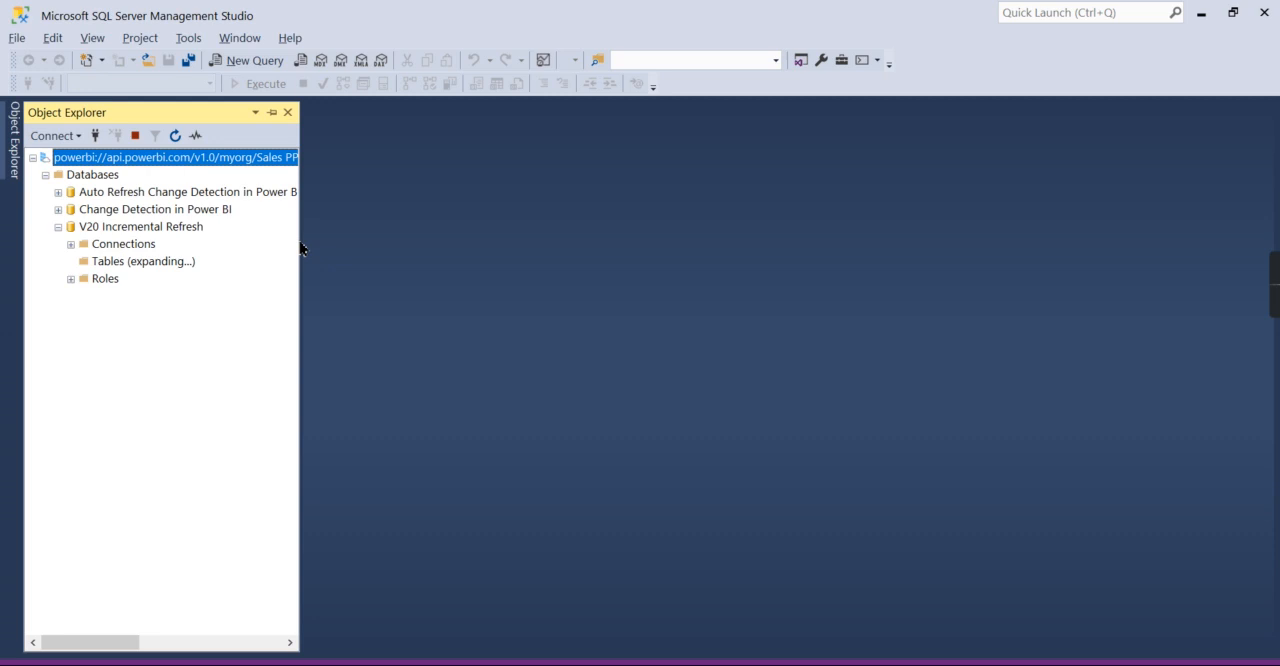
pyautogui.moveTo(299, 251); pyautogui.dragTo(406, 251)
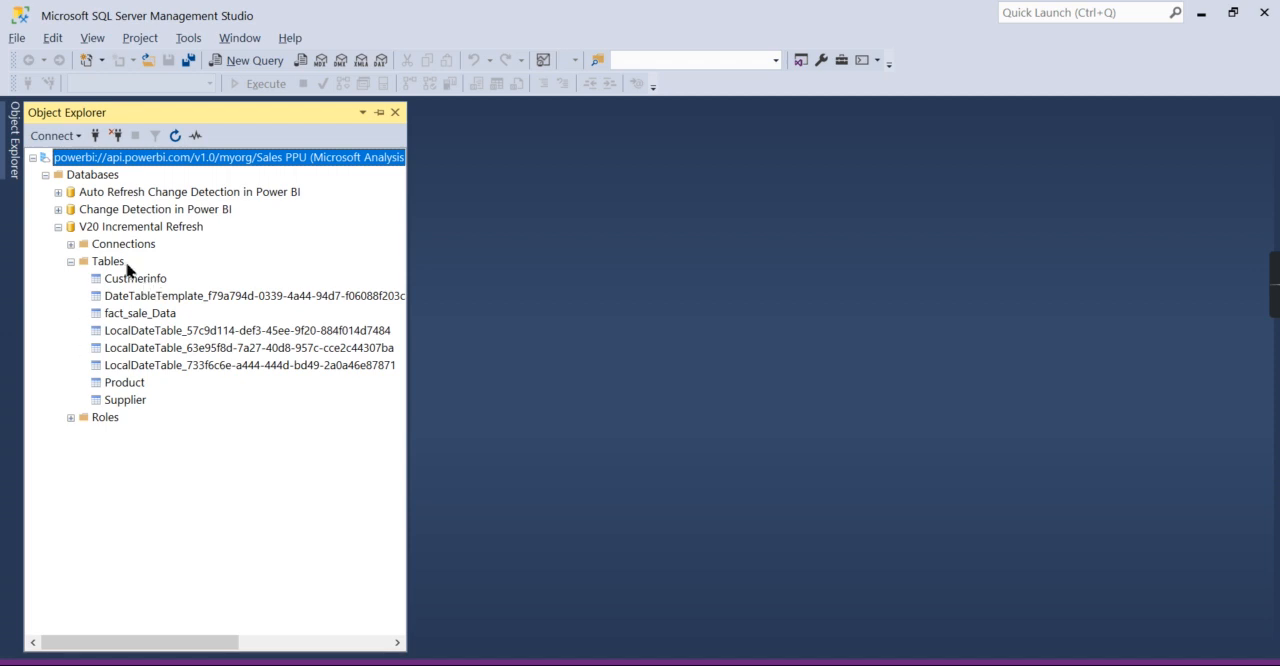
pyautogui.rightClick(116, 225)
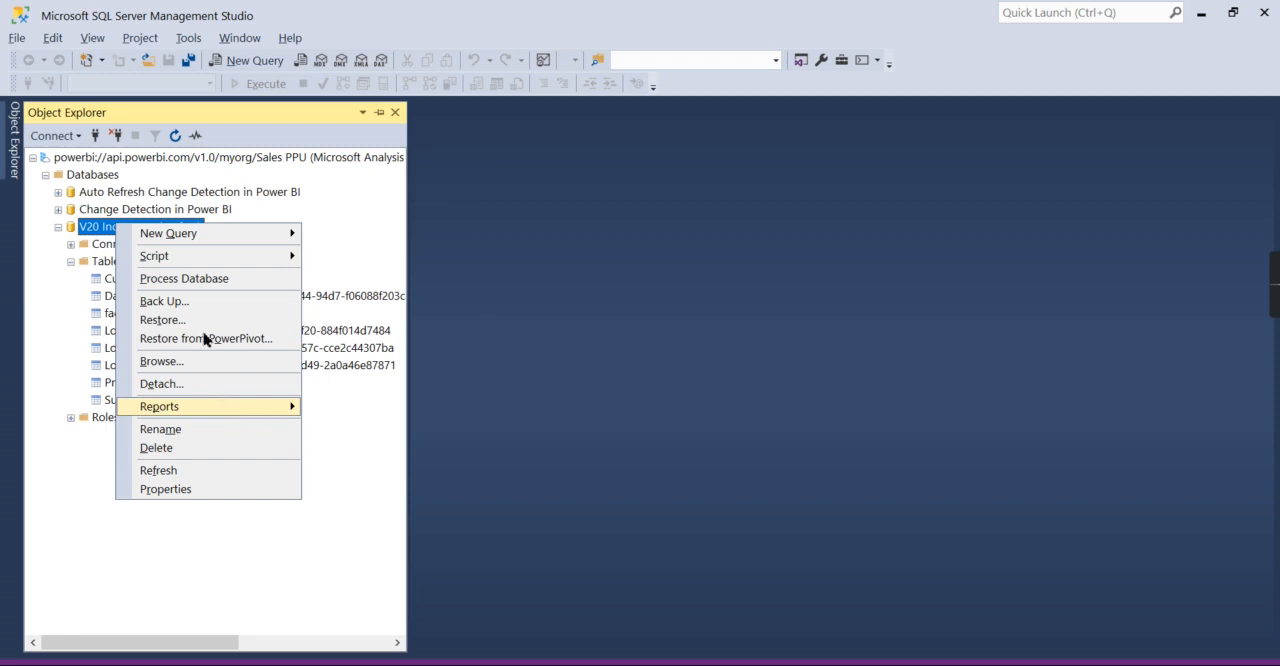
pyautogui.click(615, 275)
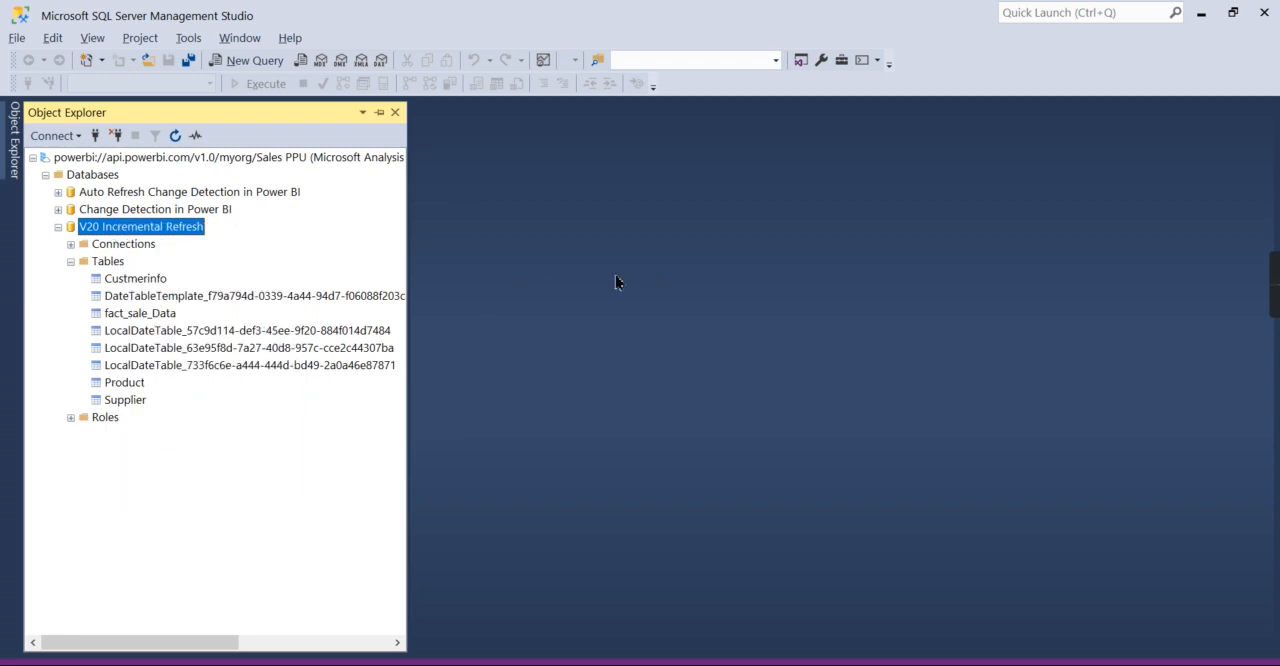
# - Process only the Custmerinfo table of V20 Incremental Refresh in Process Data mode, and close the progress window when processing ends
pyautogui.rightClick(132, 284)
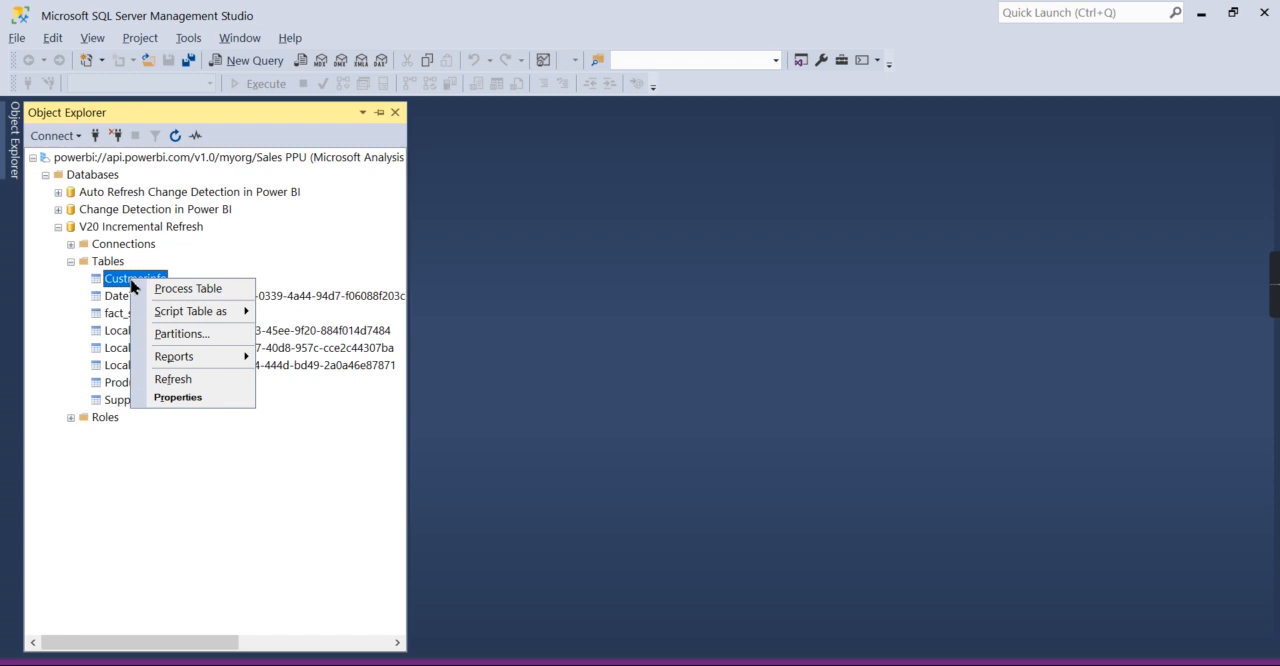
pyautogui.click(178, 290)
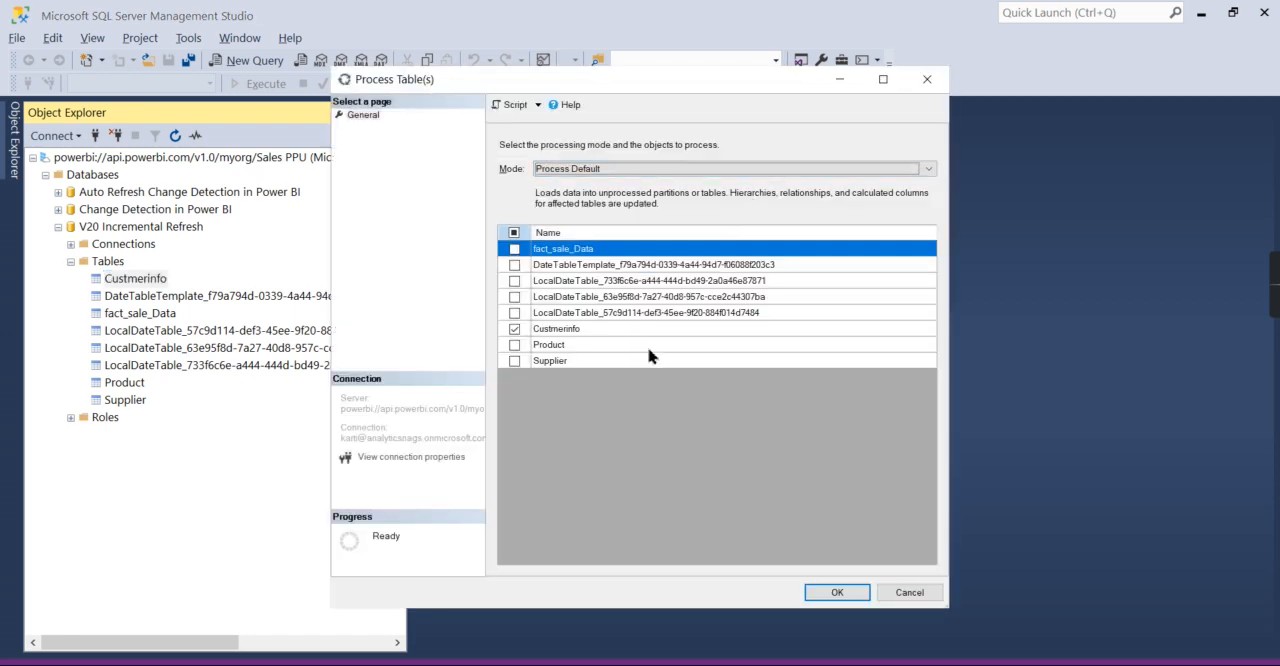
pyautogui.click(609, 170)
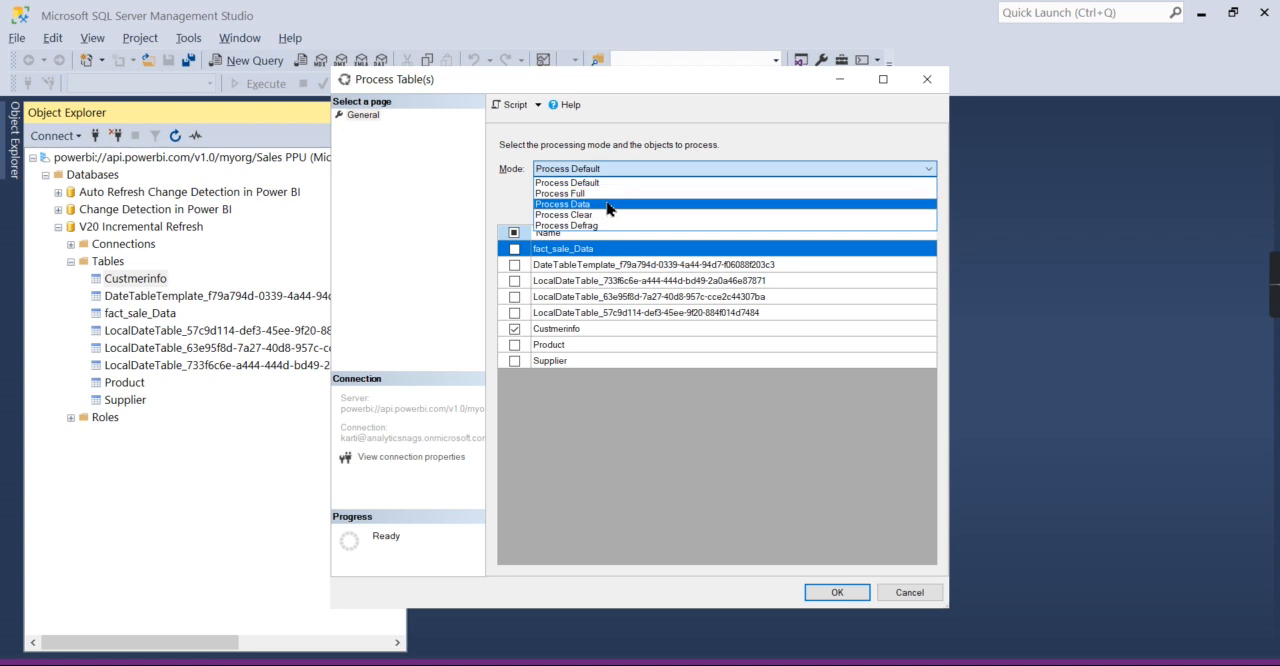
pyautogui.click(607, 205)
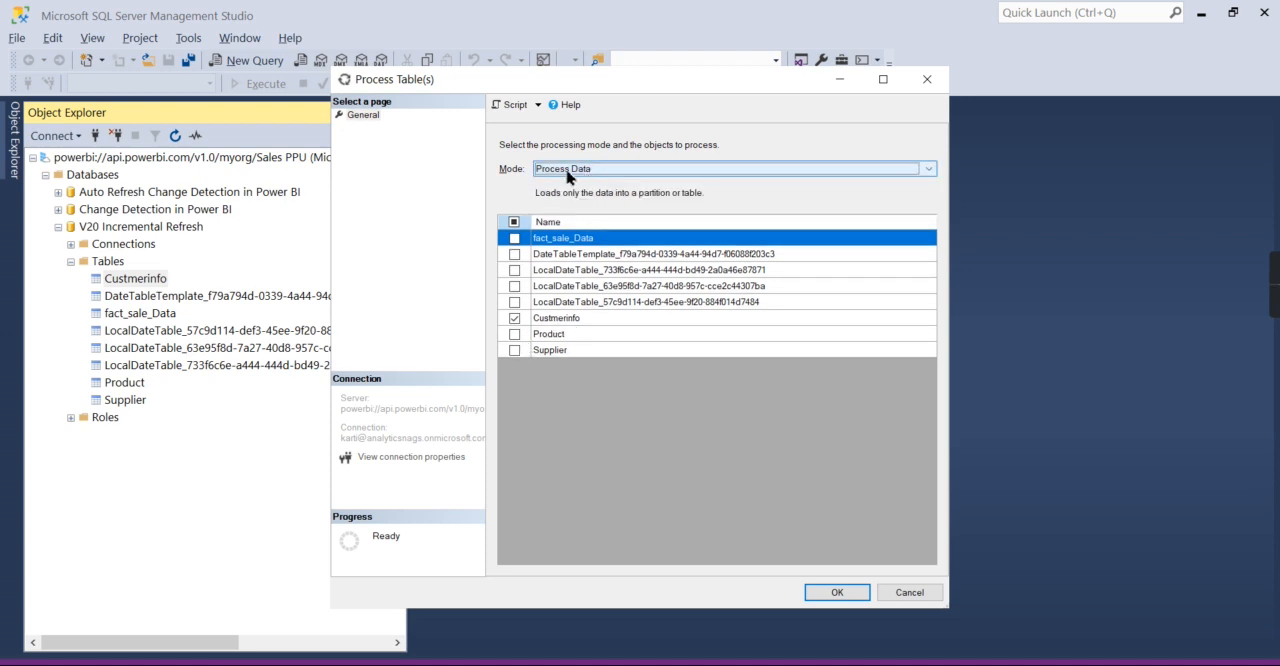
pyautogui.click(827, 594)
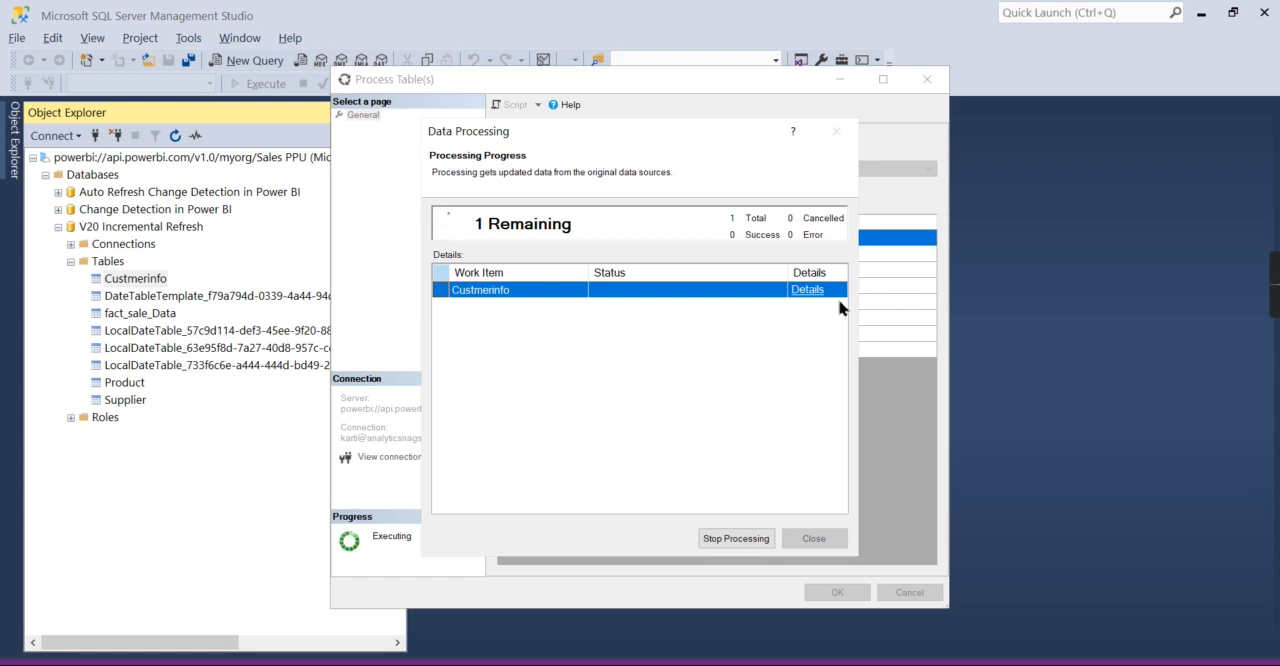
pyautogui.moveTo(652, 134); pyautogui.dragTo(667, 230)
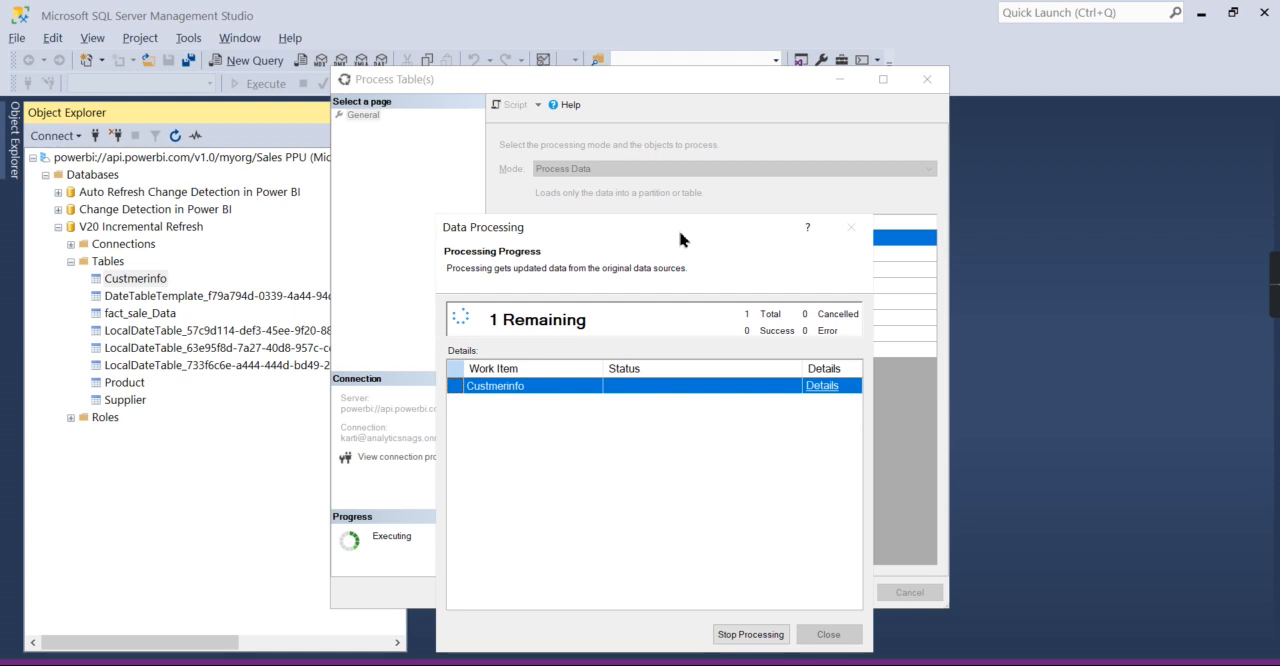
pyautogui.moveTo(681, 237); pyautogui.dragTo(680, 221)
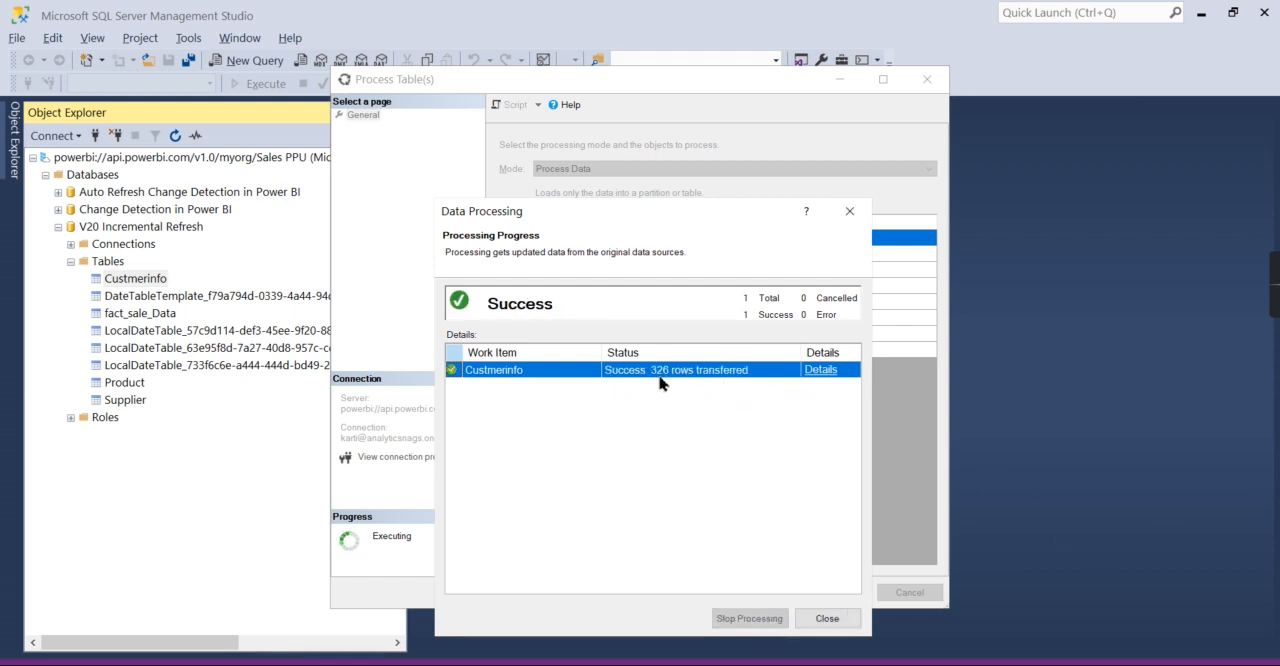
pyautogui.click(849, 211)
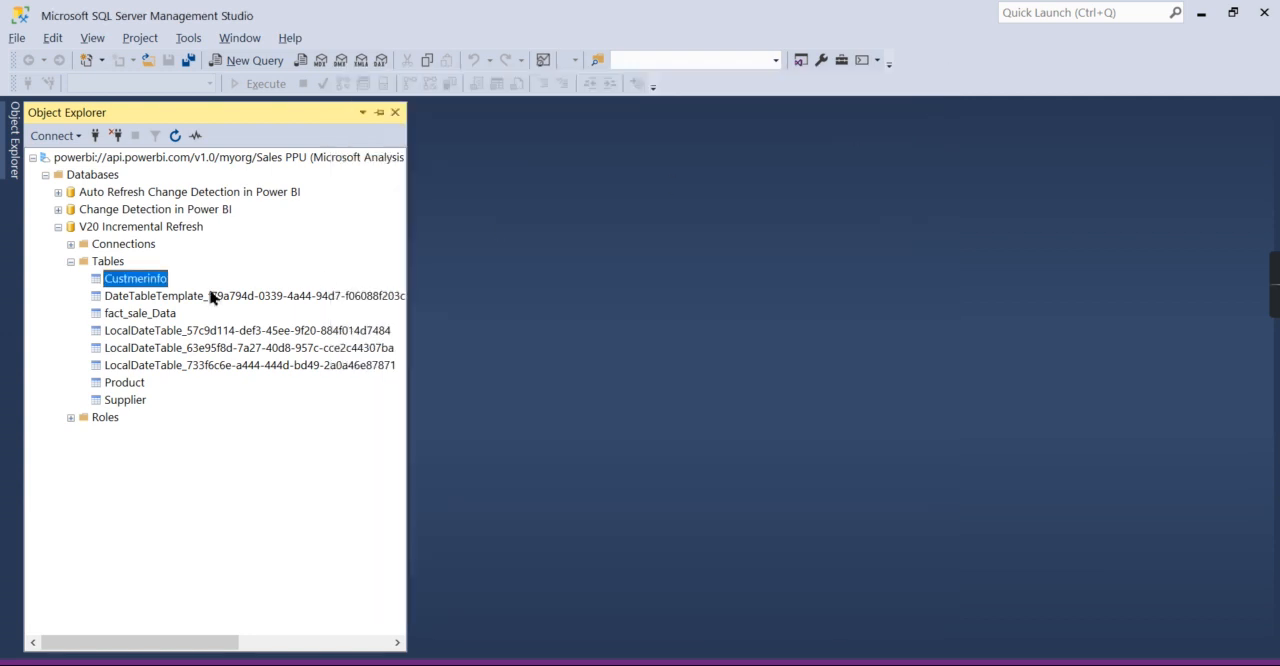
# - Compare the Last Refreshed times in the table properties of Custmerinfo and fact_sale_Data
pyautogui.rightClick(145, 282)
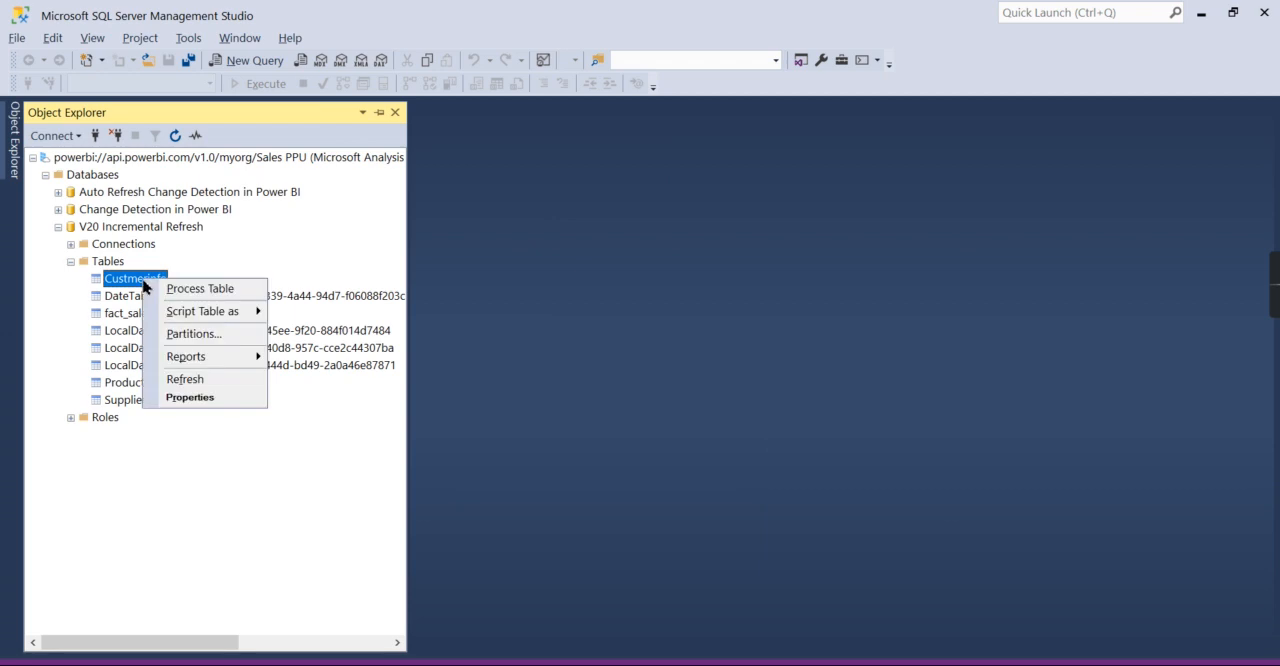
pyautogui.click(183, 397)
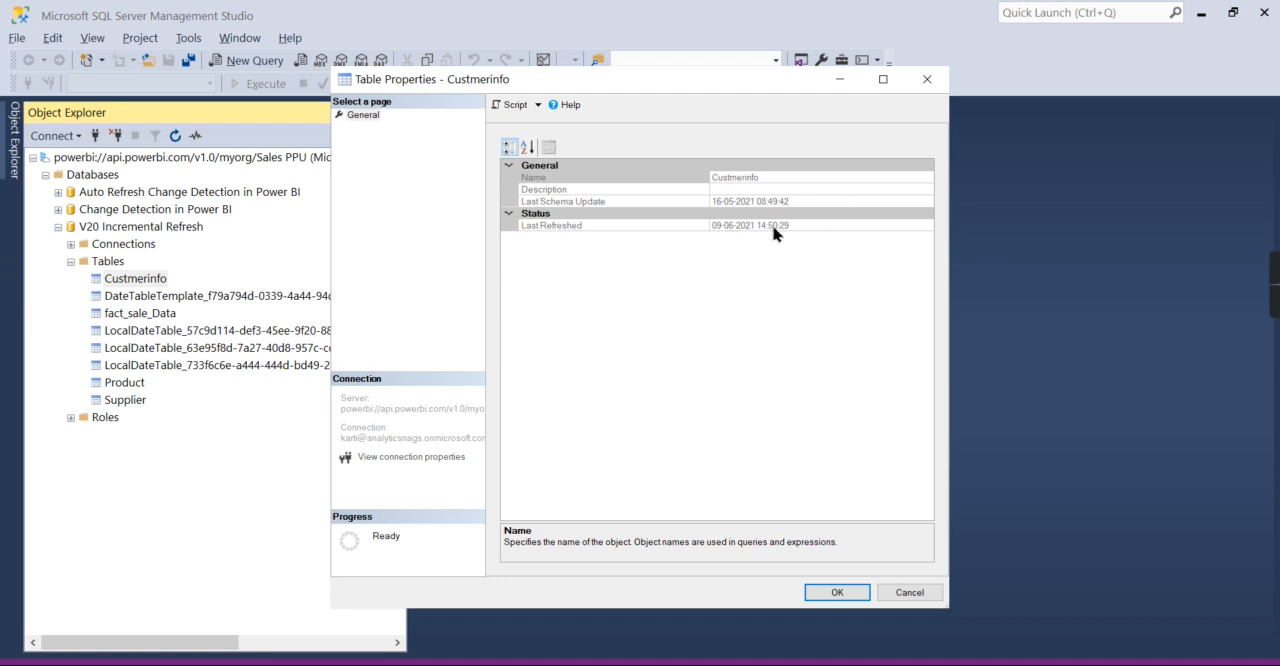
pyautogui.click(927, 79)
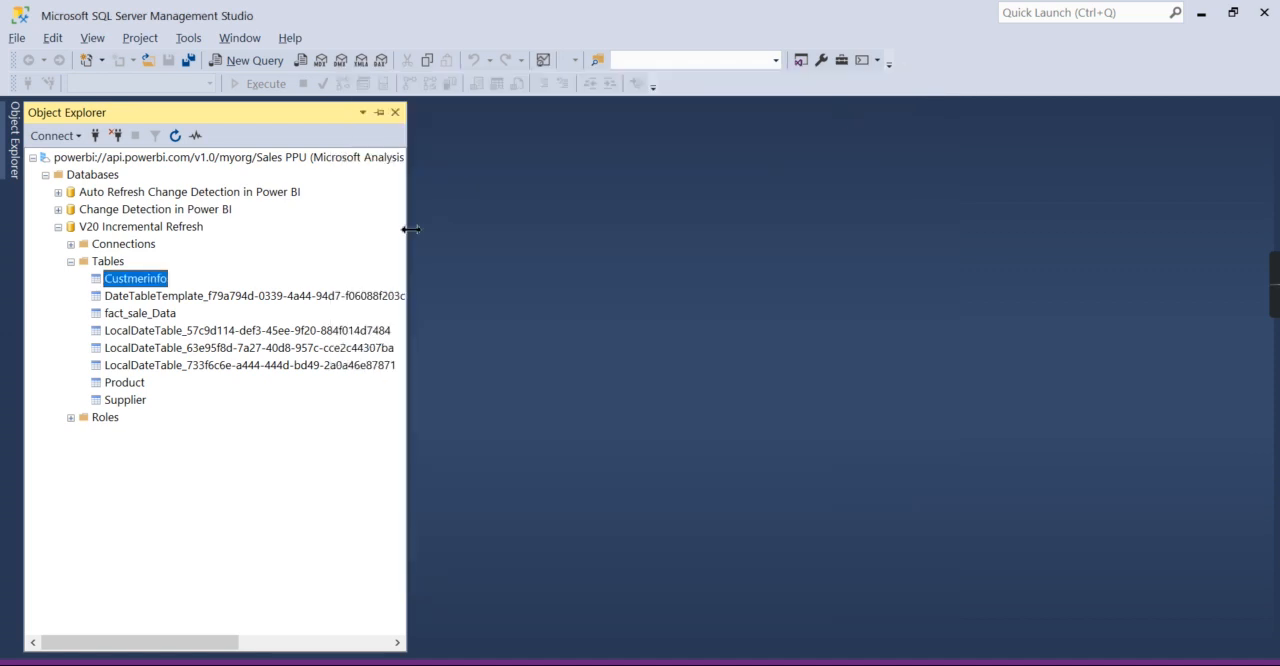
pyautogui.rightClick(148, 320)
pyautogui.click(252, 433)
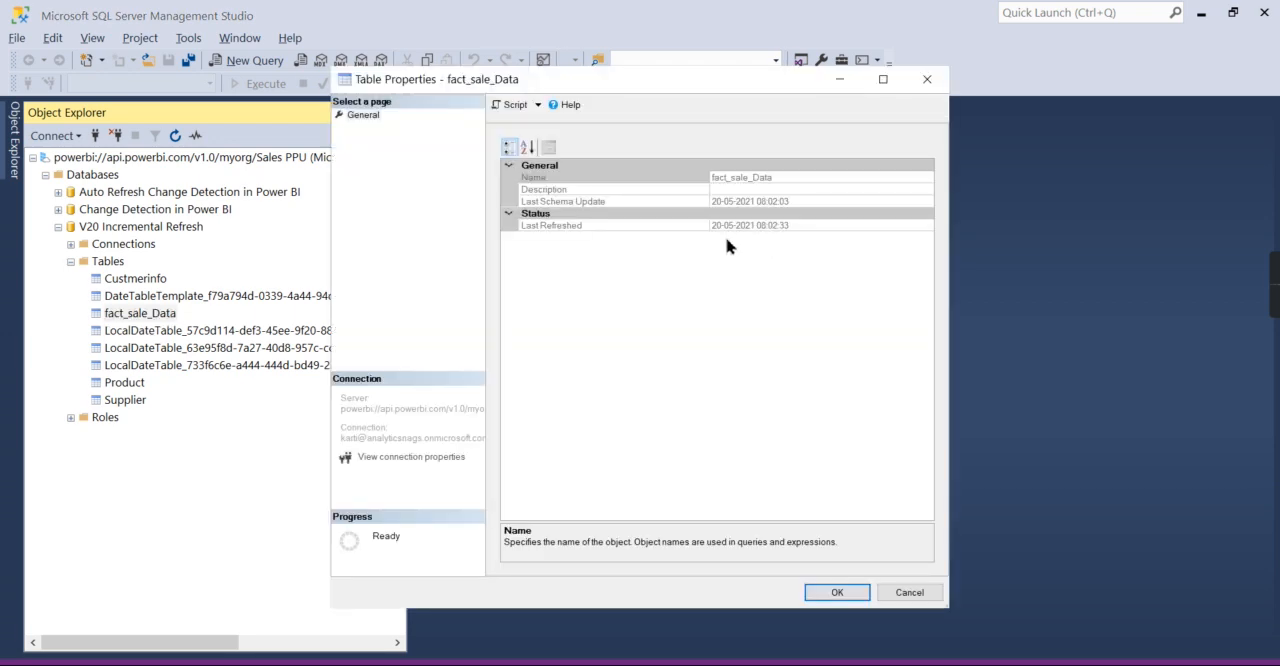
pyautogui.click(931, 82)
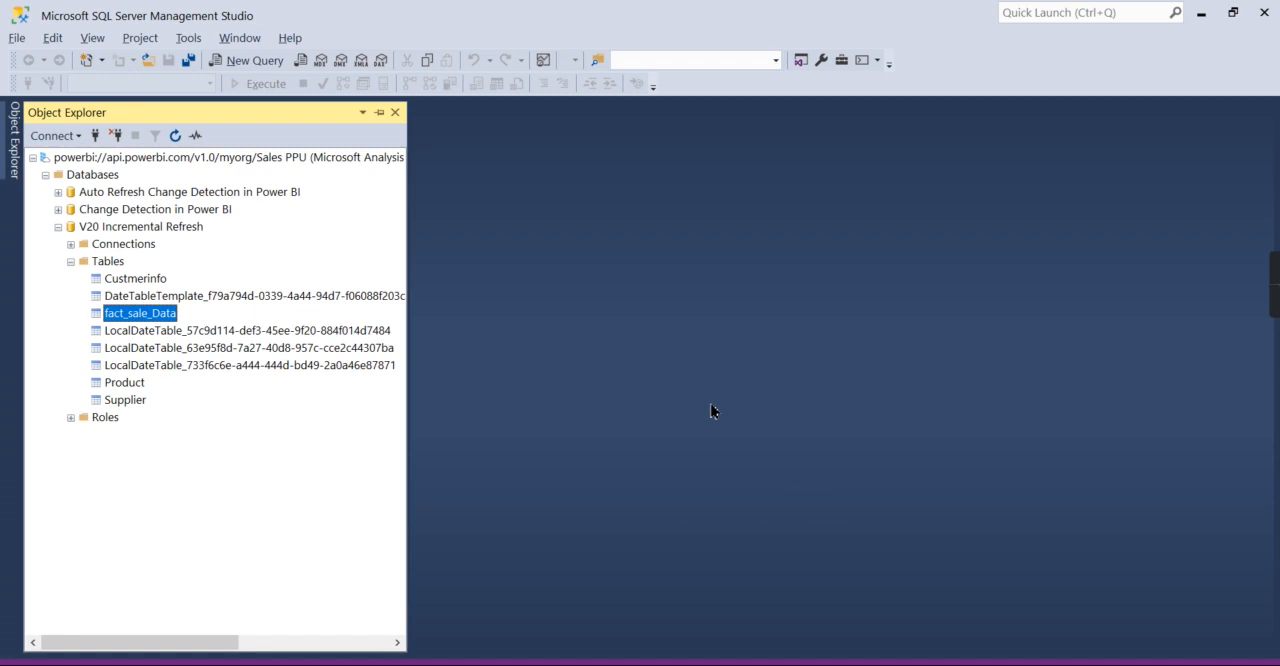
pyautogui.moveTo(1272, 298)
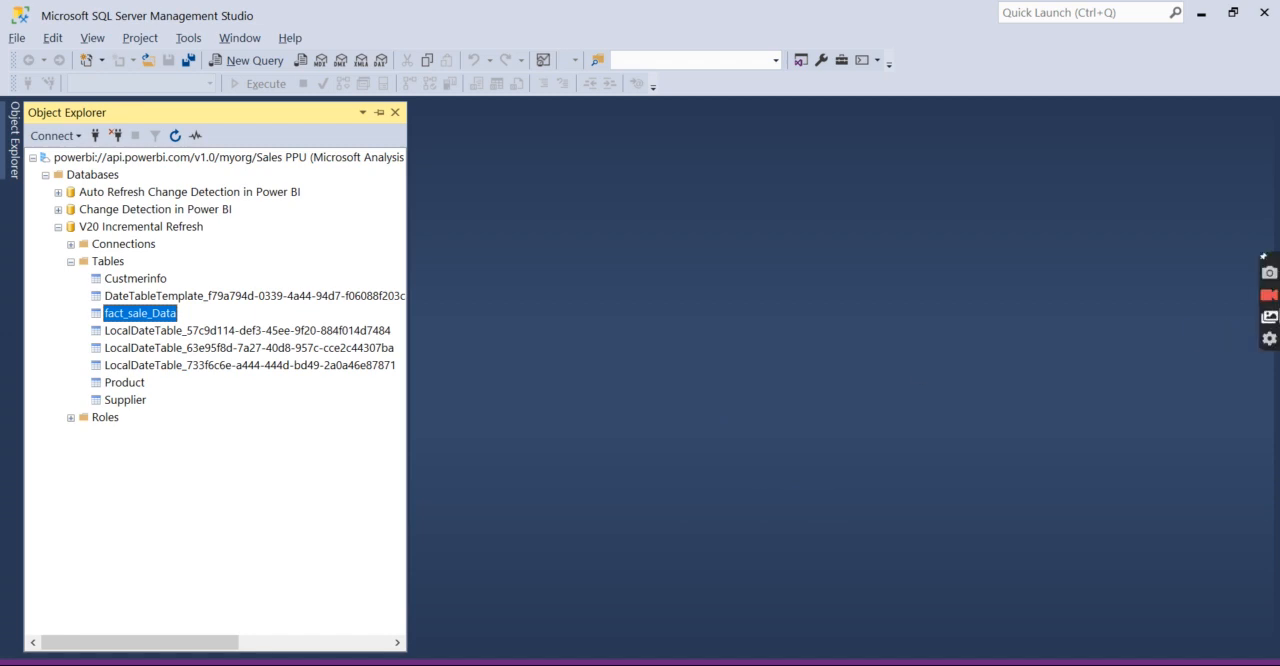